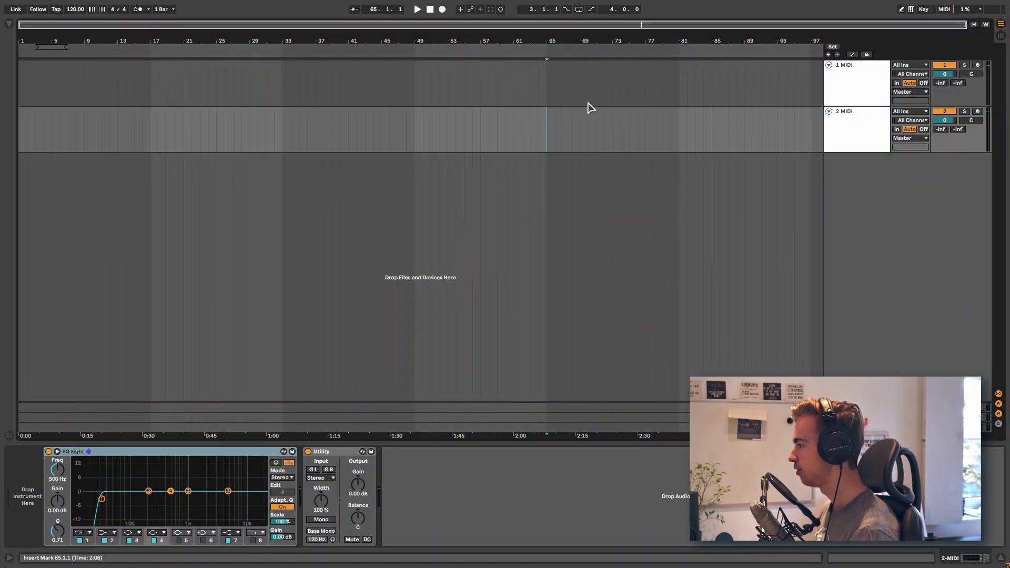
Step: Arm the 1 MIDI track for recording
{"action": "left_click", "coordinate": [834, 101]}
{"action": "left_click", "coordinate": [852, 124]}
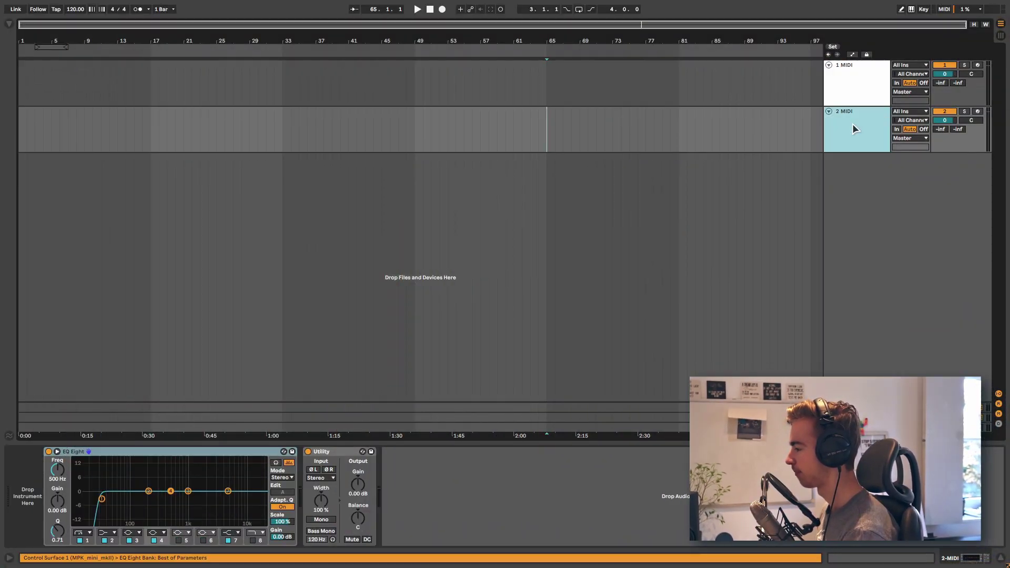
{"action": "left_click", "coordinate": [839, 79]}
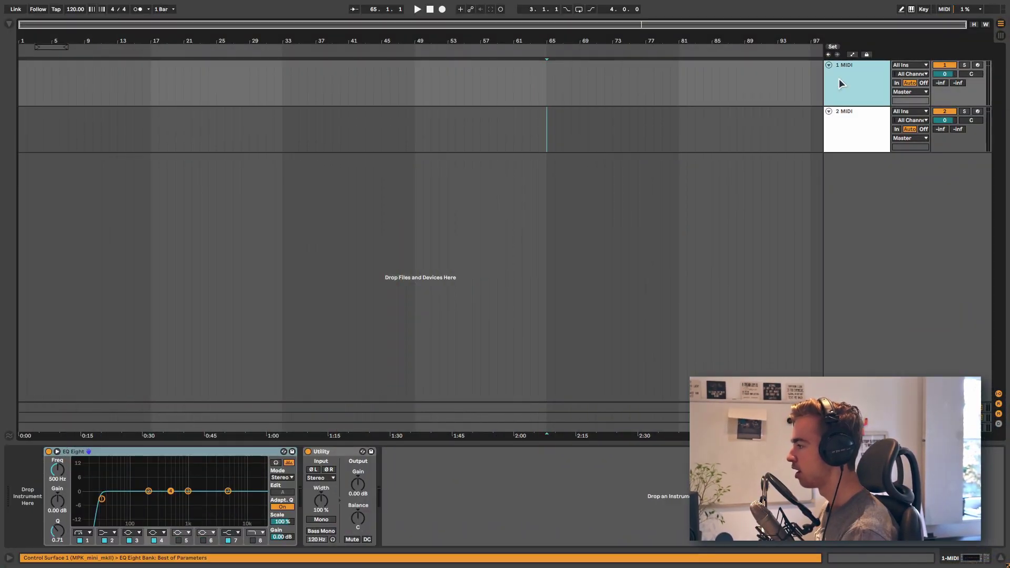
{"action": "left_click", "coordinate": [979, 66]}
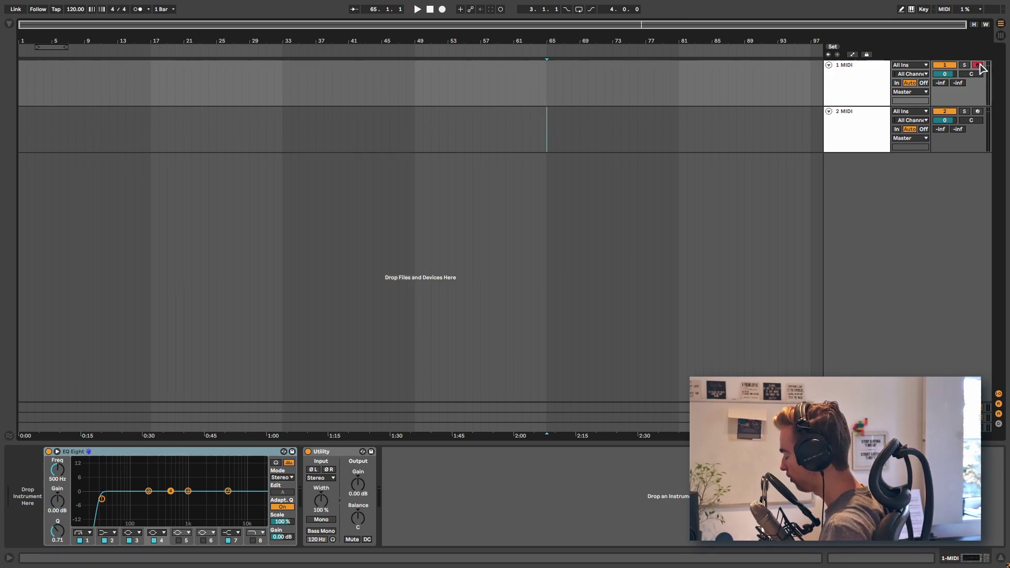
Step: Select the 2 MIDI track, with the insert marker at bar 65
{"action": "left_click", "coordinate": [878, 149]}
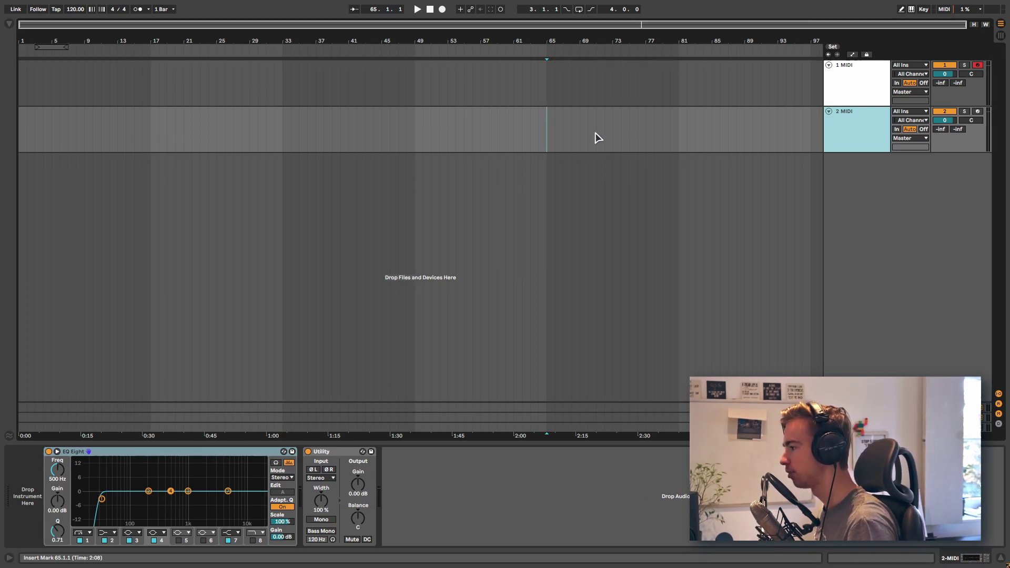
{"action": "left_click", "coordinate": [550, 132]}
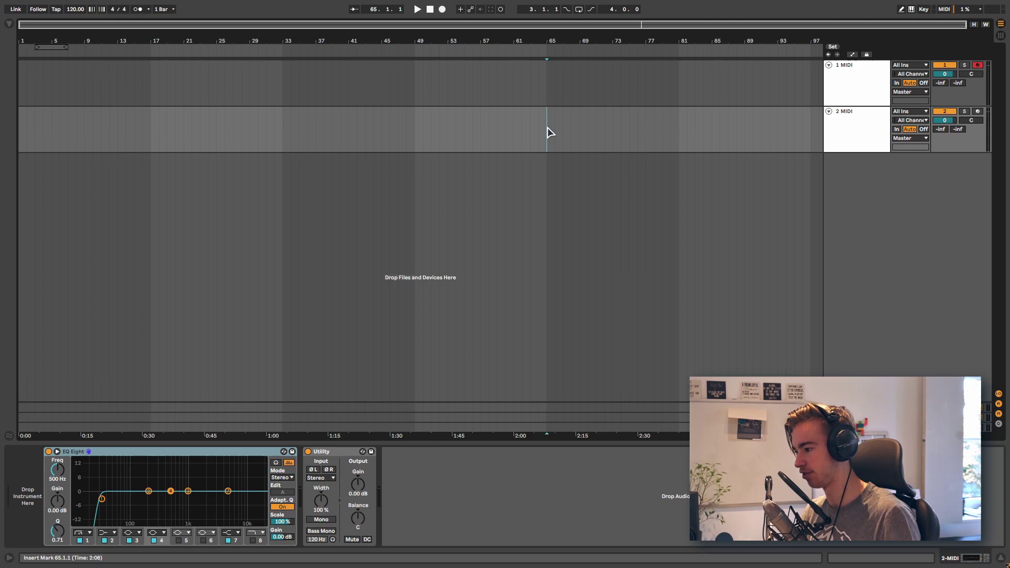
{"action": "left_click", "coordinate": [840, 136]}
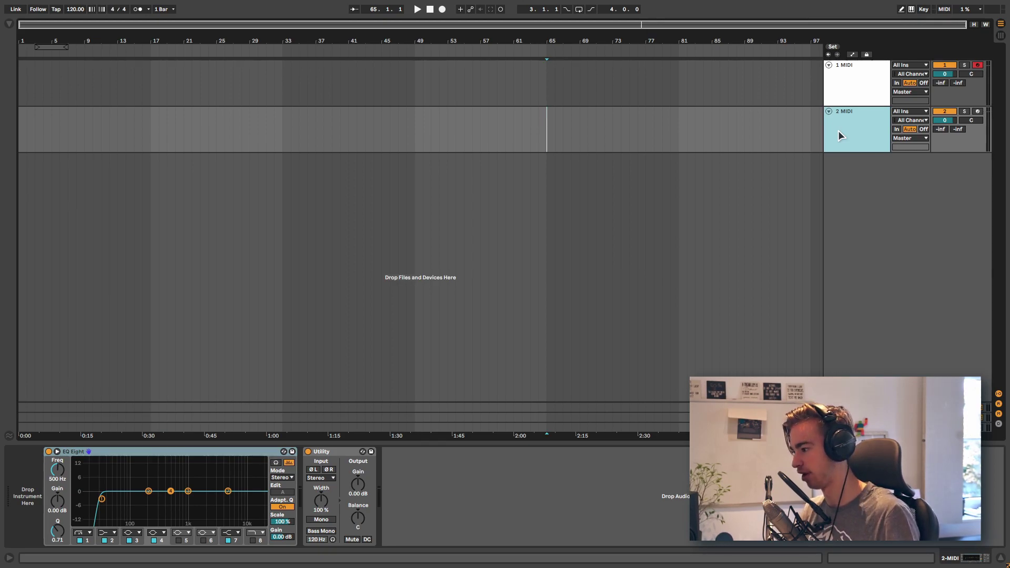
Step: Show the browser and rename the first MIDI track to MIDI CONTROL
{"action": "key", "text": "ctrl+alt+b"}
{"action": "left_click", "coordinate": [367, 75]}
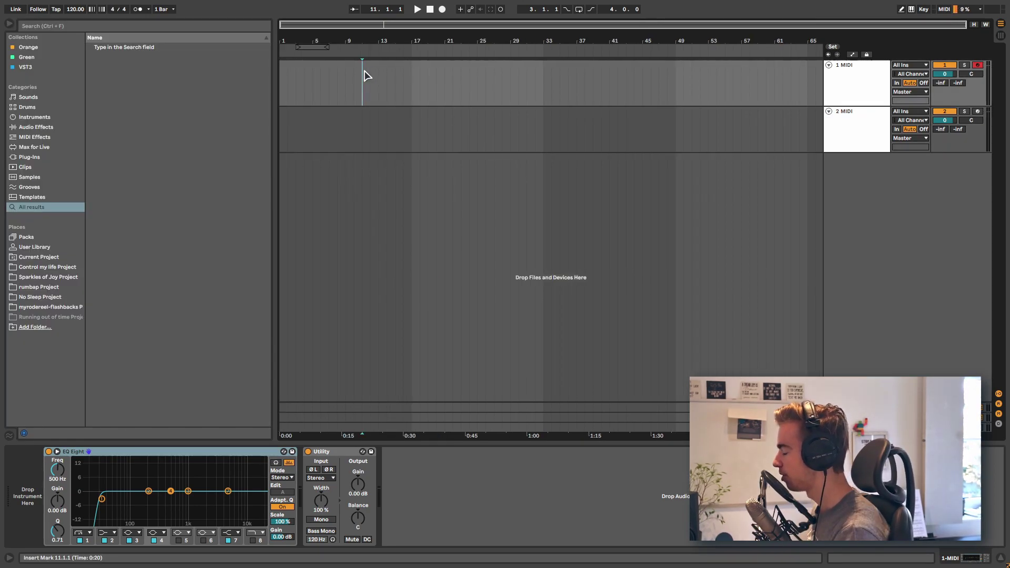
{"action": "left_click", "coordinate": [851, 95]}
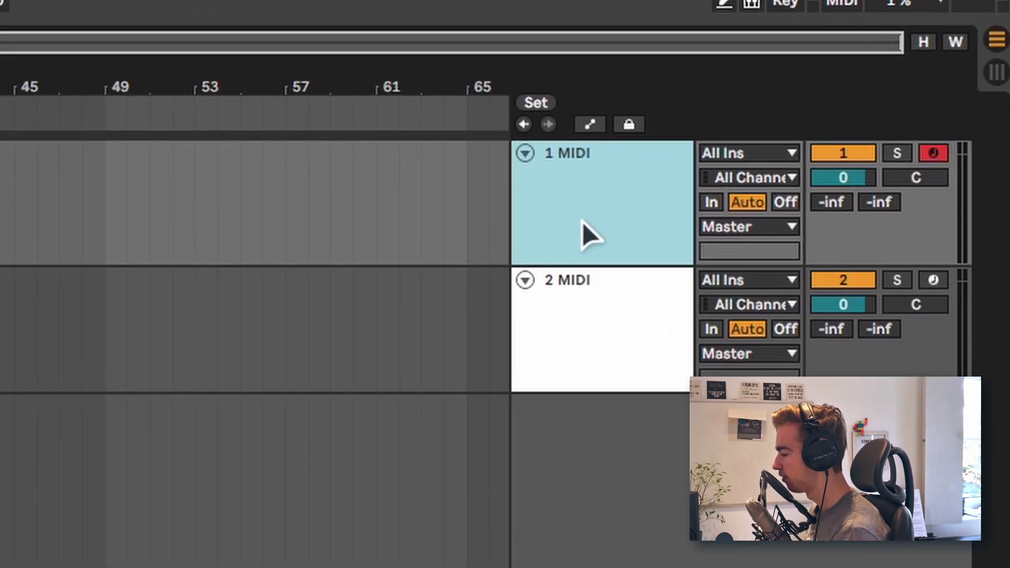
{"action": "key", "text": "ctrl+r"}
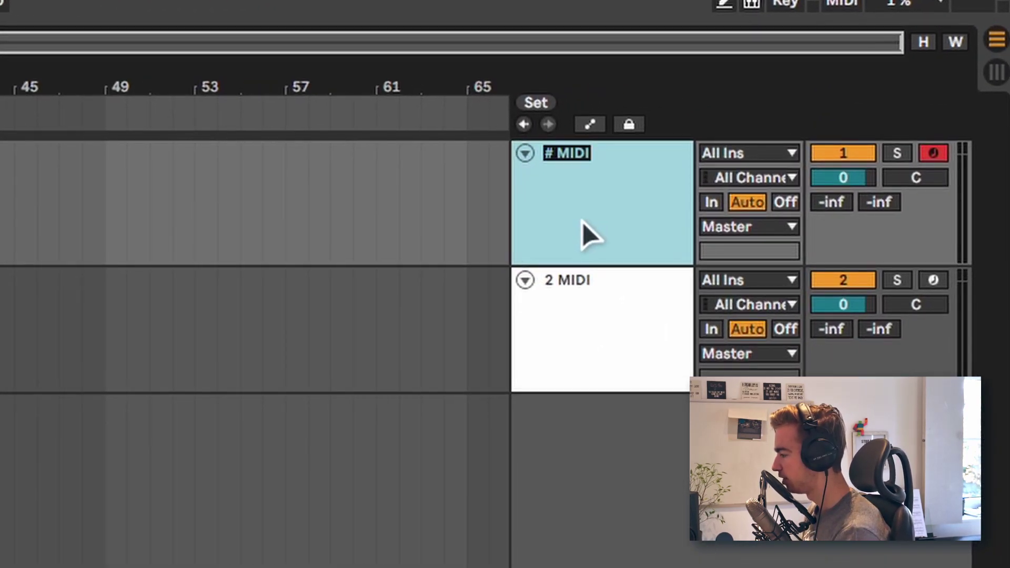
{"action": "type", "text": "MIDI CONTRO"}
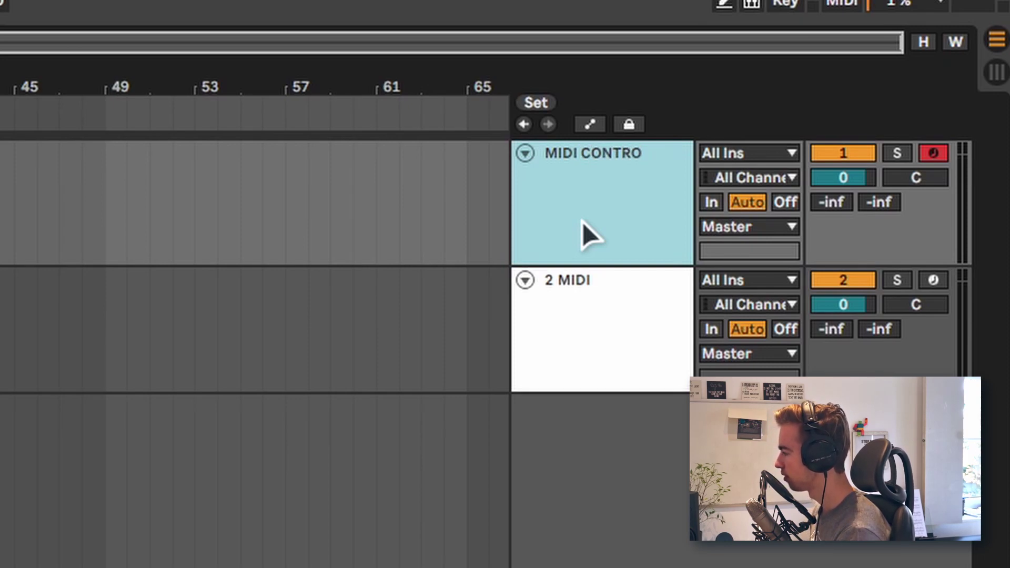
{"action": "key", "text": "ctrl+a"}
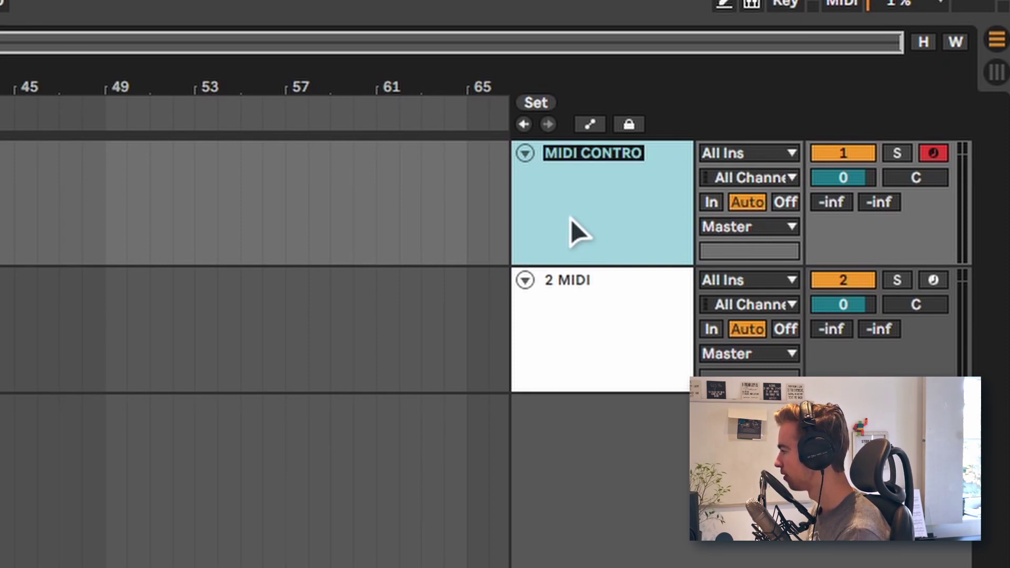
{"action": "key", "text": "Right"}
{"action": "type", "text": "L"}
{"action": "key", "text": "Return"}
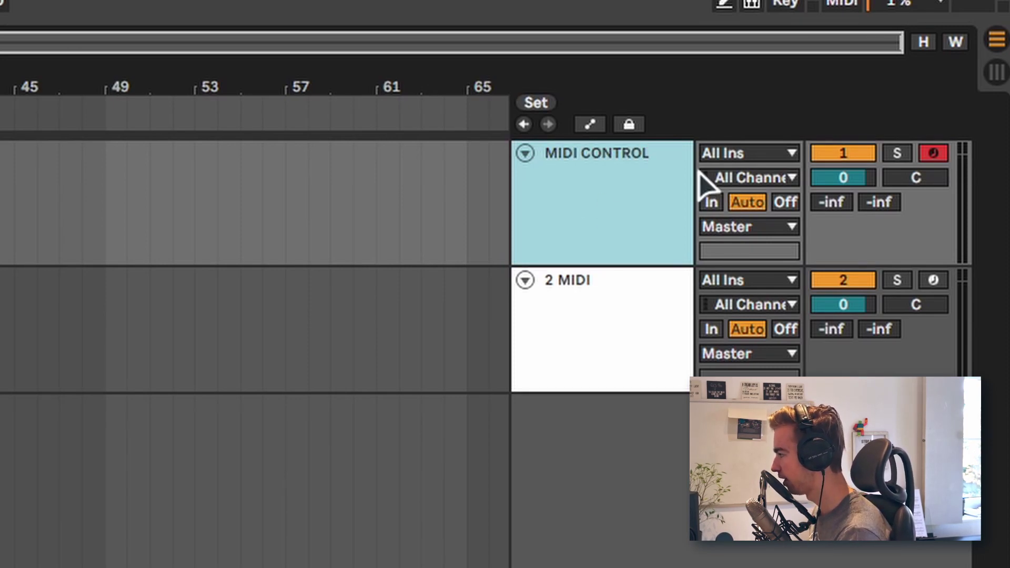
Step: Set MIDI CONTROL's MIDI From input to Roland Digital Piano
{"action": "left_click", "coordinate": [746, 151]}
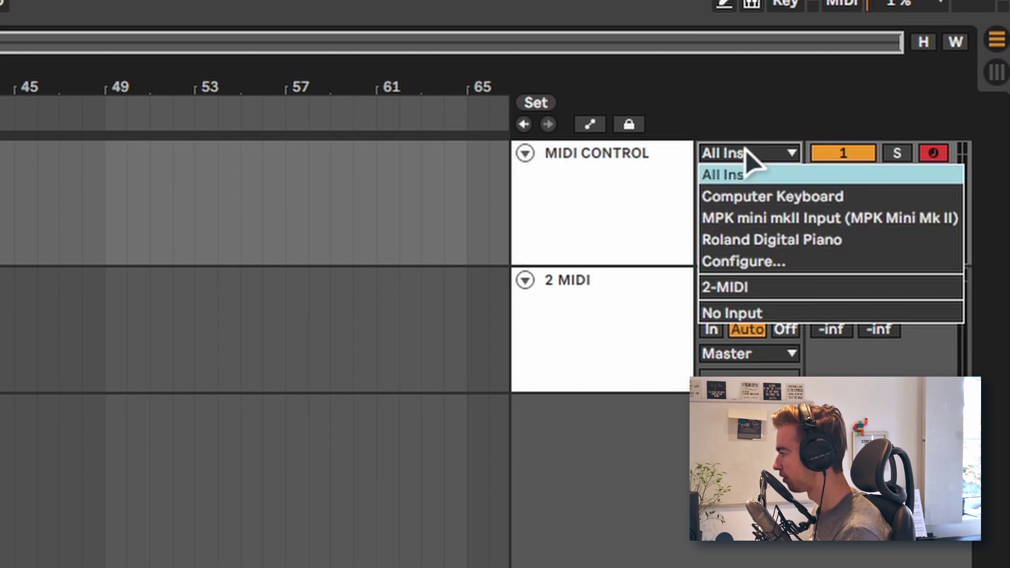
{"action": "left_click", "coordinate": [774, 241]}
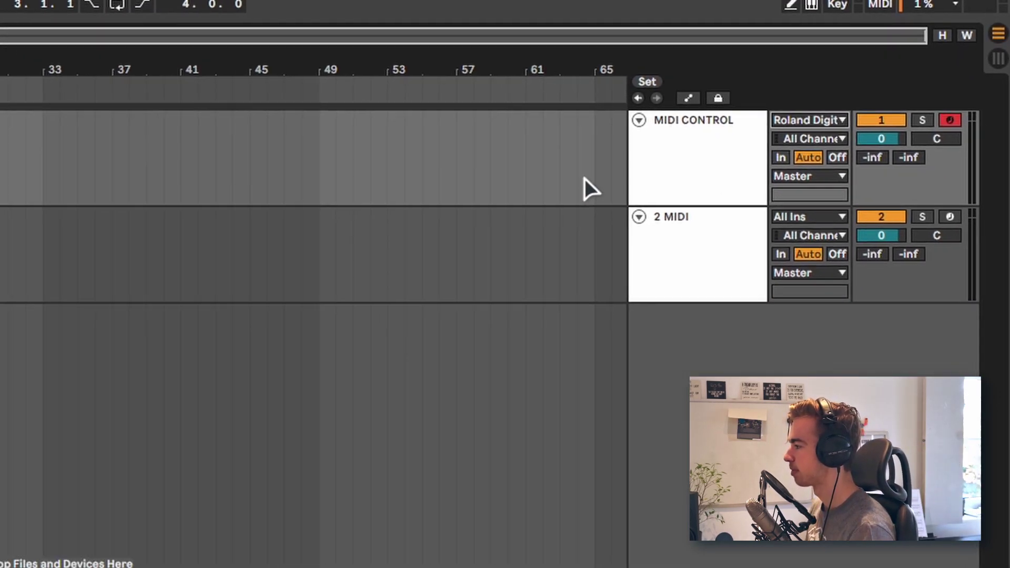
{"action": "left_click", "coordinate": [644, 184]}
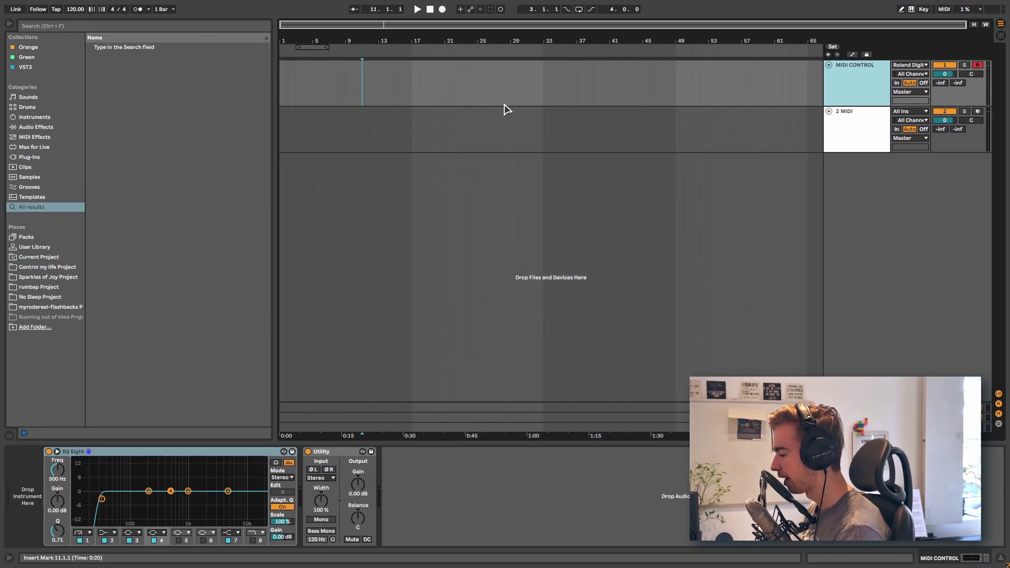
Step: Search the browser for 'rack' and drop an Instrument Rack onto MIDI CONTROL
{"action": "key", "text": "ctrl+f"}
{"action": "type", "text": "rack"}
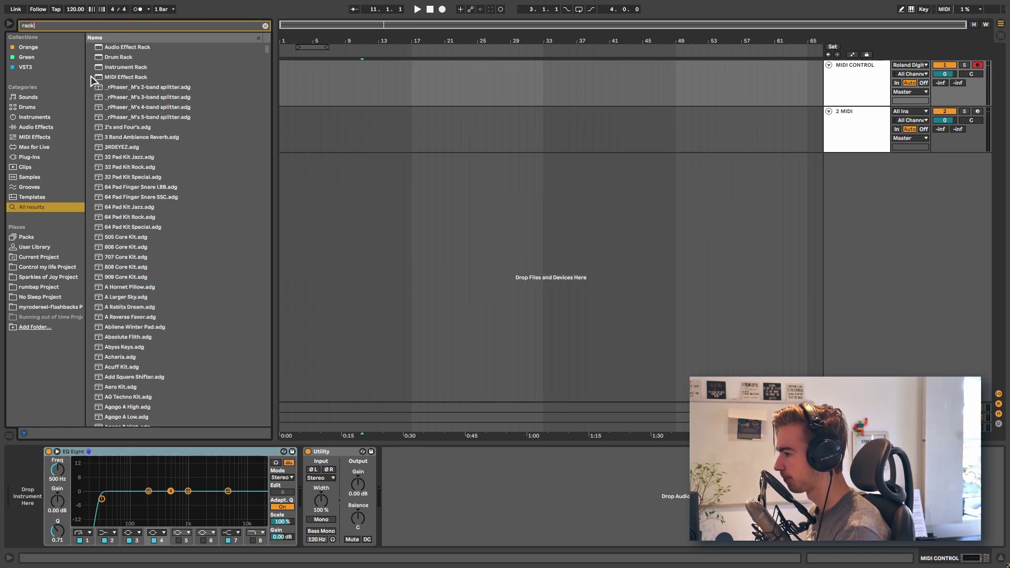
{"action": "left_click", "coordinate": [108, 69]}
{"action": "left_click_drag", "start_coordinate": [333, 81], "coordinate": [334, 79]}
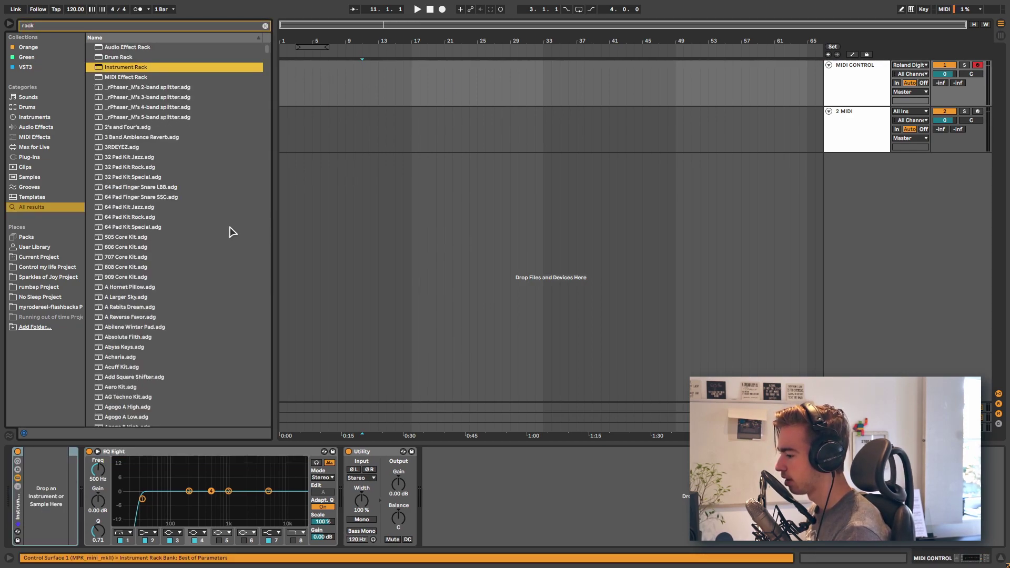
Step: Create two chains in the rack and name them piano and organ
{"action": "left_click", "coordinate": [18, 486]}
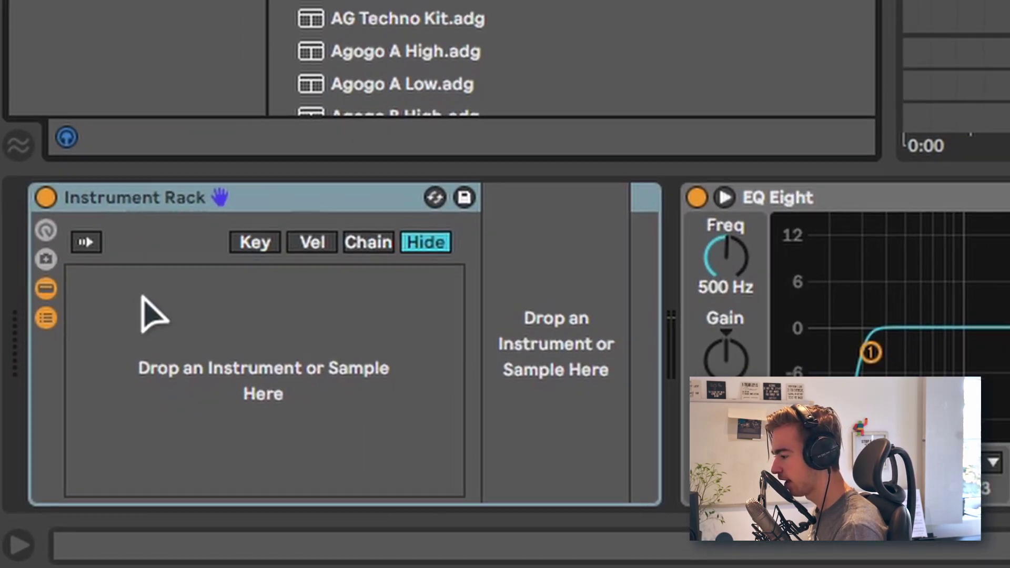
{"action": "right_click", "coordinate": [46, 482]}
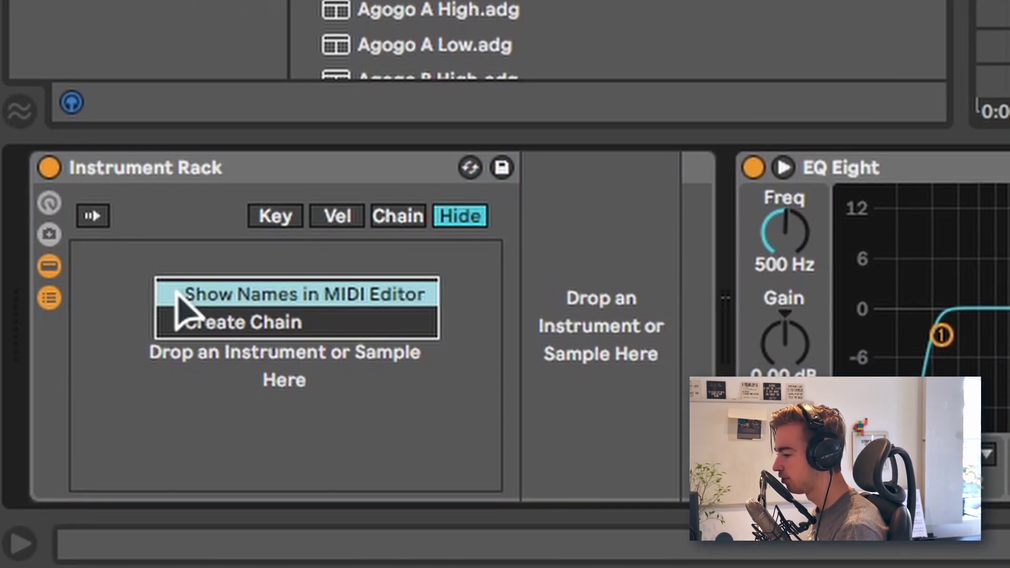
{"action": "left_click", "coordinate": [203, 323]}
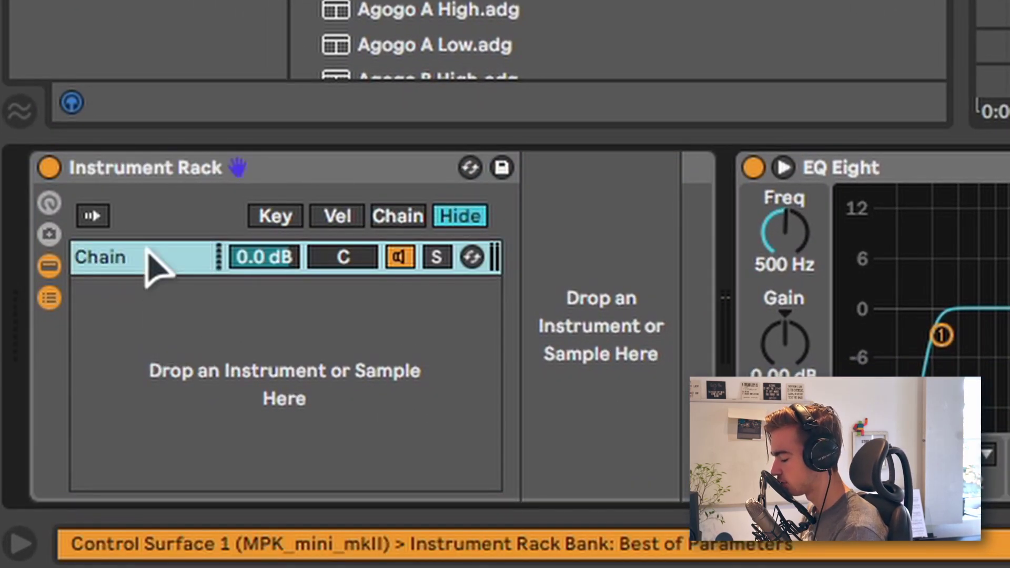
{"action": "type", "text": "piano"}
{"action": "right_click", "coordinate": [282, 412]}
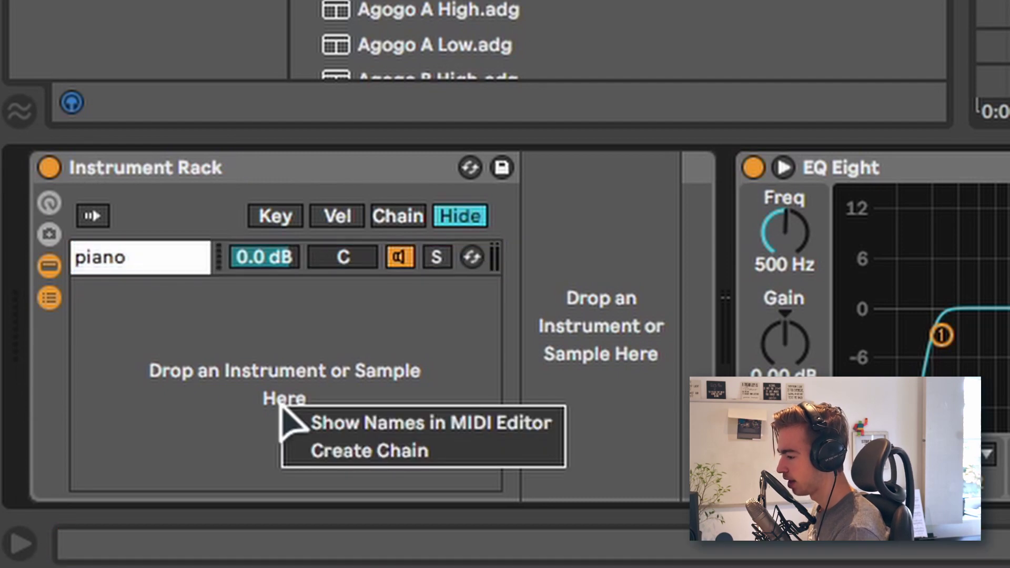
{"action": "left_click", "coordinate": [345, 451]}
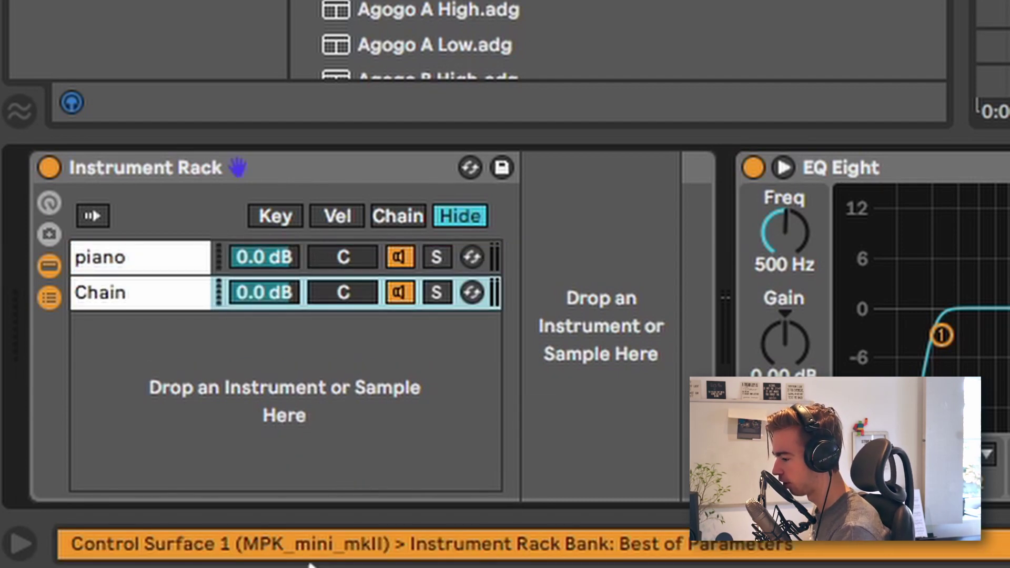
{"action": "double_click", "coordinate": [118, 293]}
{"action": "type", "text": "organ"}
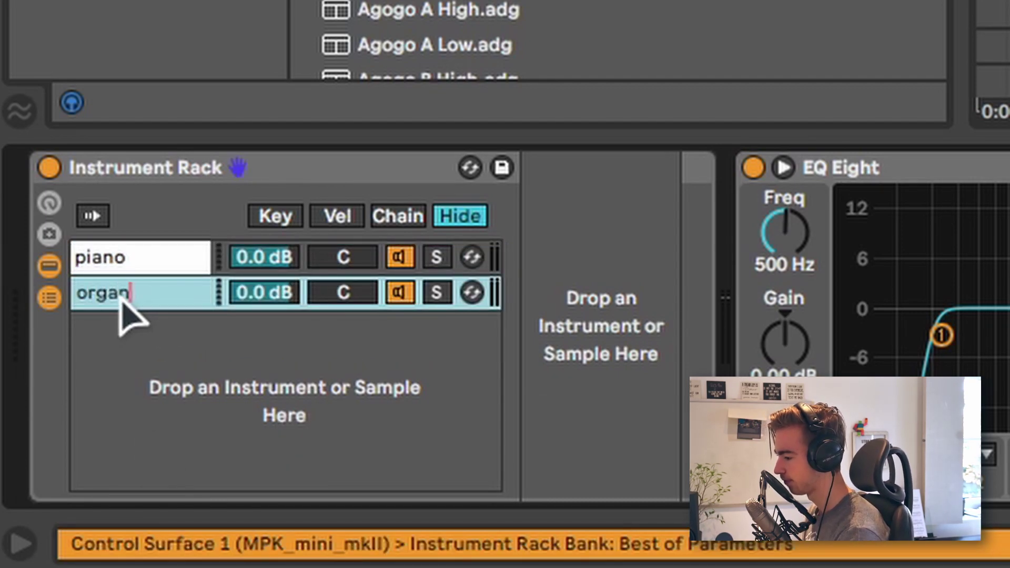
{"action": "key", "text": "Return"}
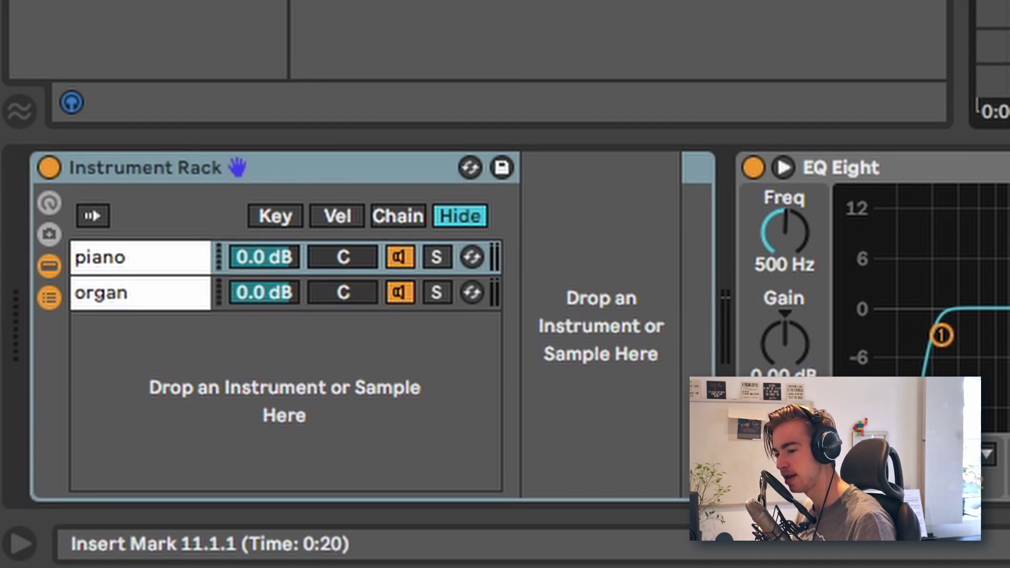
{"action": "key", "text": "Right"}
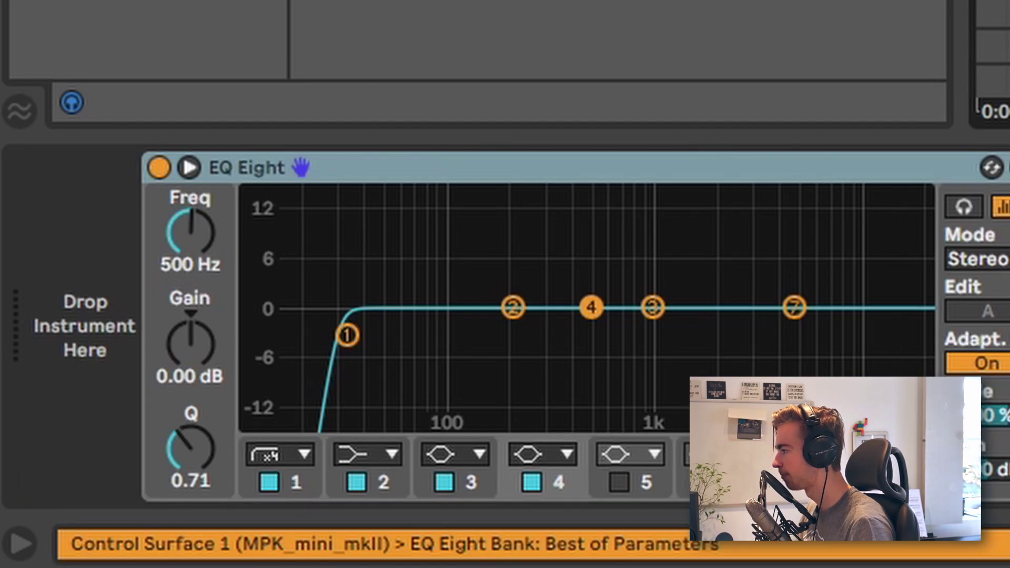
{"action": "key", "text": "Left"}
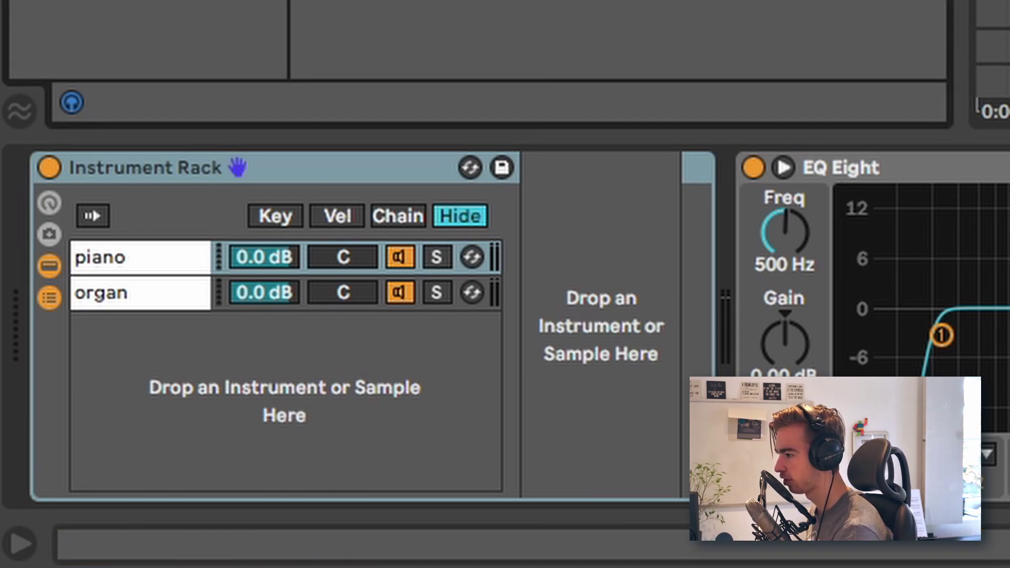
Step: Drop an External Instrument into the piano chain, leaving its MIDI To at No Output
{"action": "left_click_drag", "start_coordinate": [600, 327], "coordinate": [563, 322]}
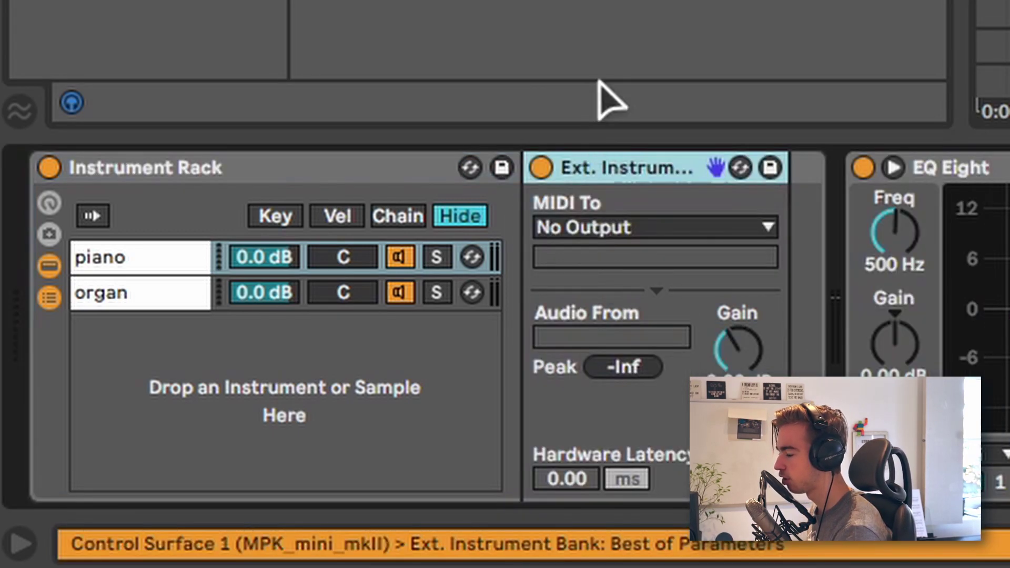
{"action": "left_click", "coordinate": [95, 303]}
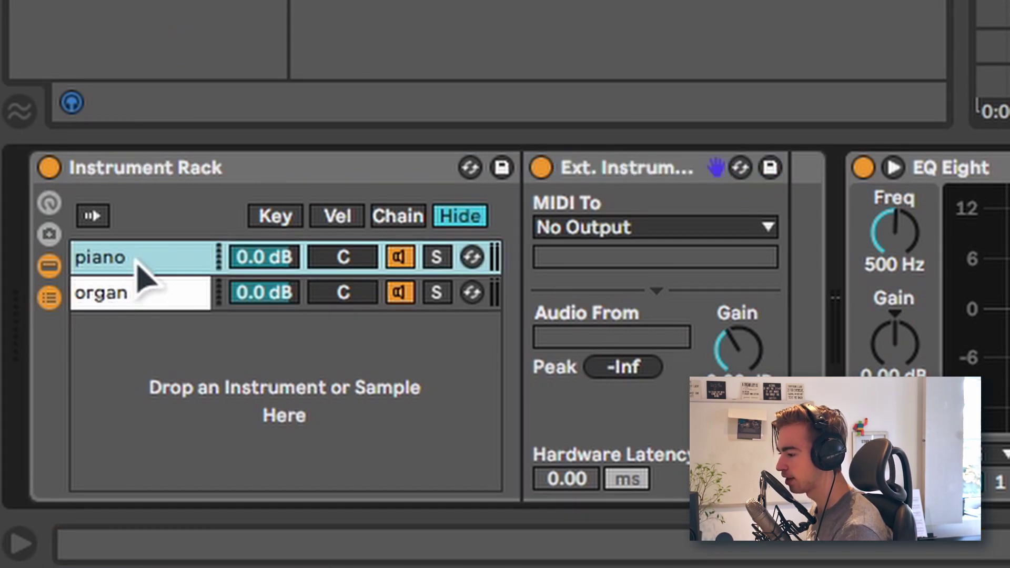
{"action": "left_click", "coordinate": [611, 232]}
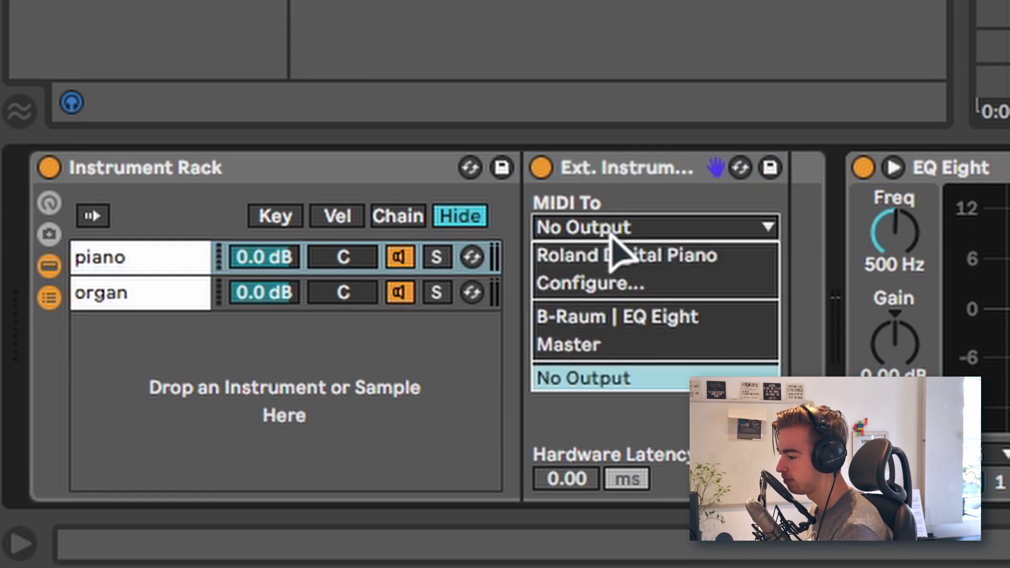
{"action": "left_click", "coordinate": [658, 226]}
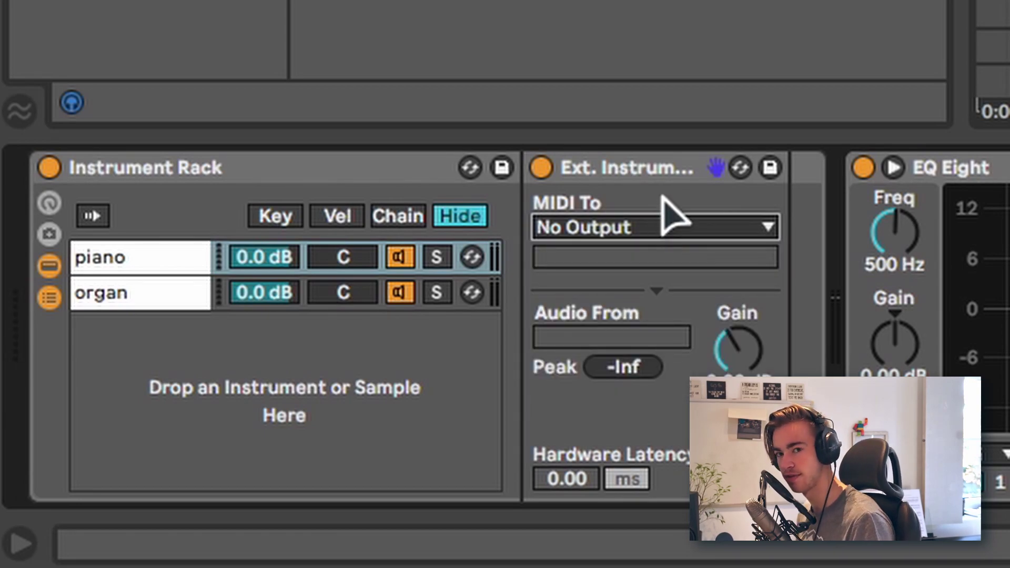
{"action": "key", "text": "Down"}
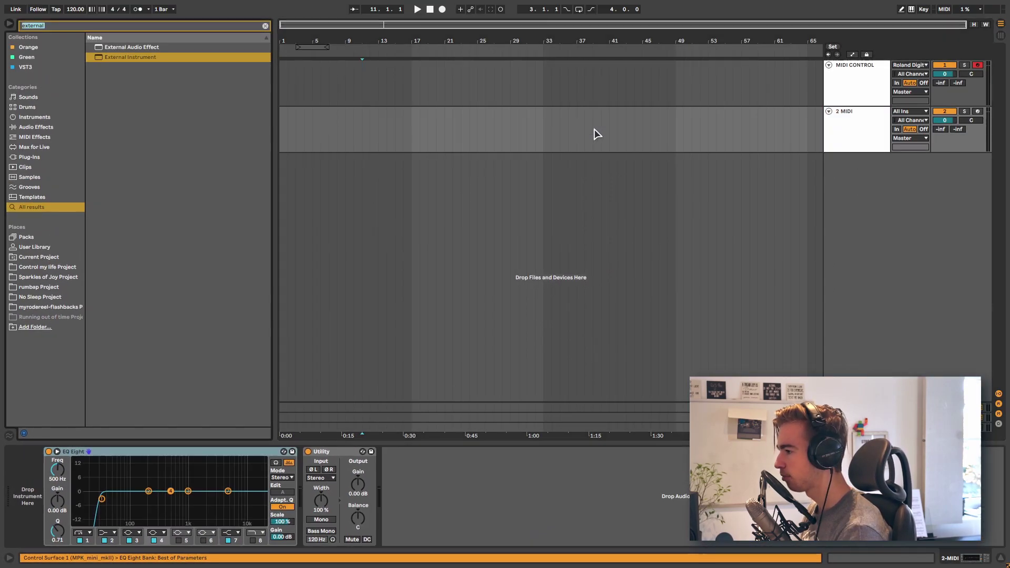
Step: Search for Kontakt and load Hybrid Keys from the Play Series library
{"action": "type", "text": "akt"}
{"action": "key", "text": "Down"}
{"action": "key", "text": "Down"}
{"action": "key", "text": "Return"}
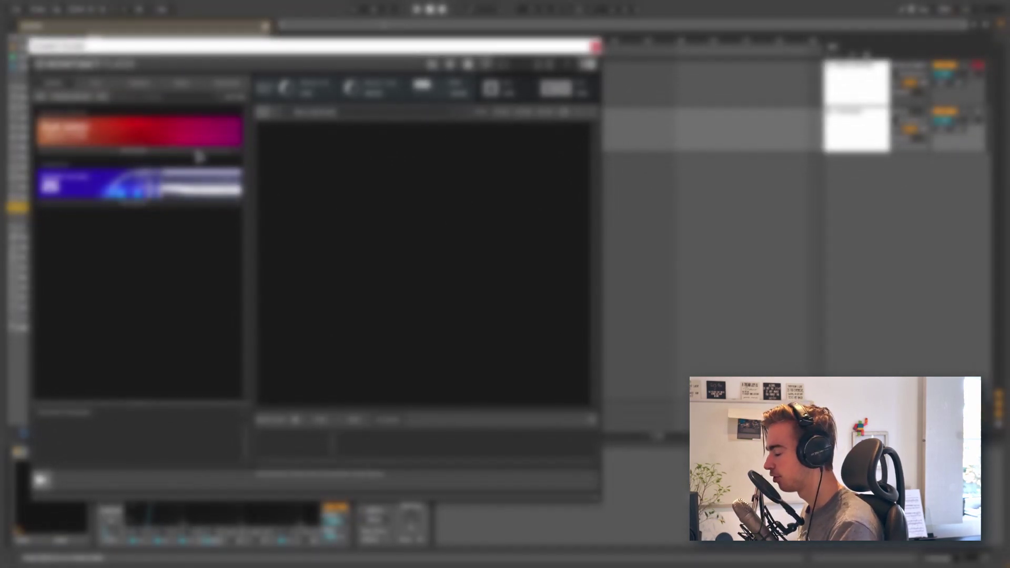
{"action": "left_click", "coordinate": [197, 151]}
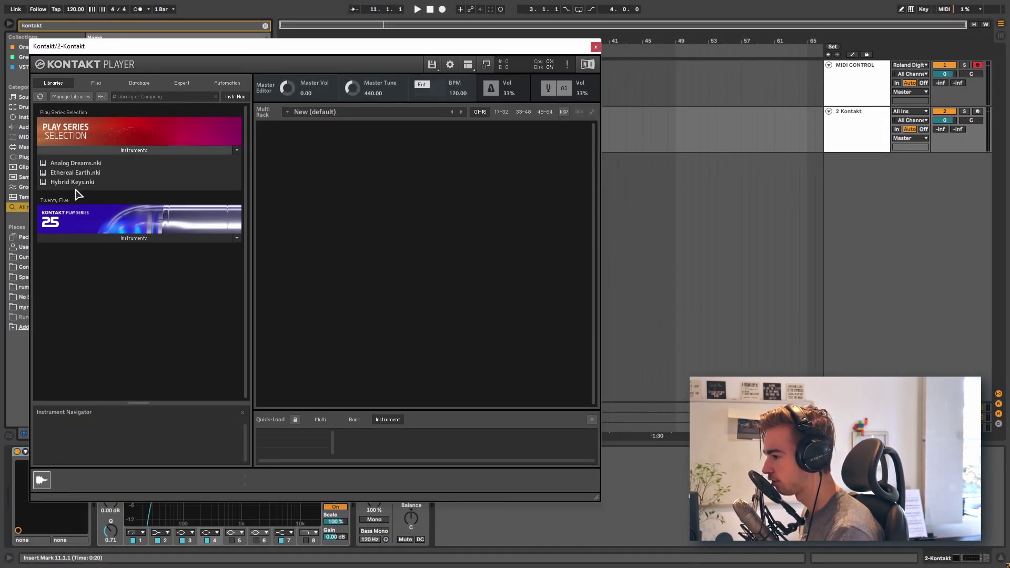
{"action": "left_click_drag", "start_coordinate": [62, 185], "coordinate": [419, 186]}
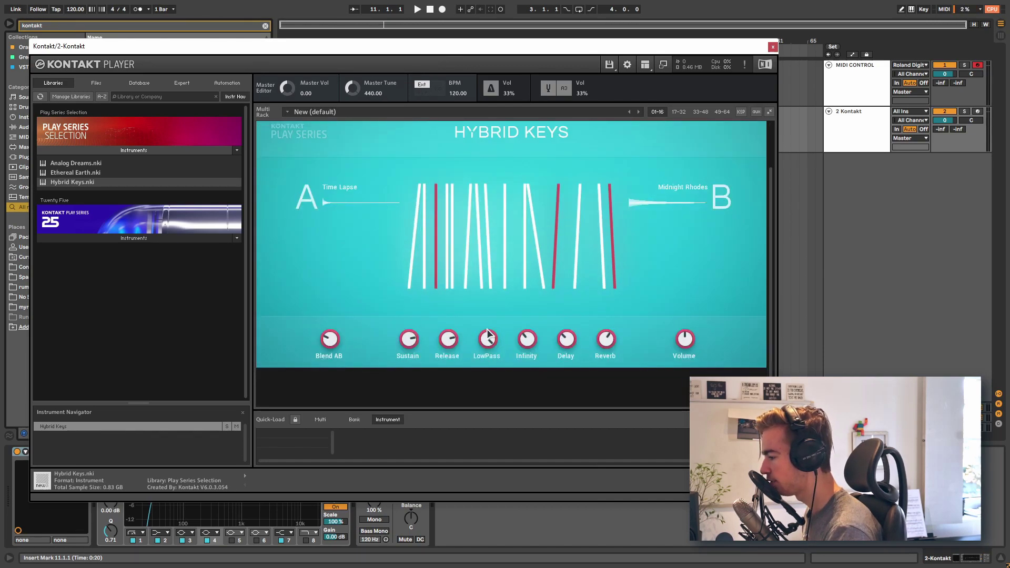
Step: Add Twenty Five below Hybrid Keys, then close the Kontakt window
{"action": "left_click", "coordinate": [214, 240]}
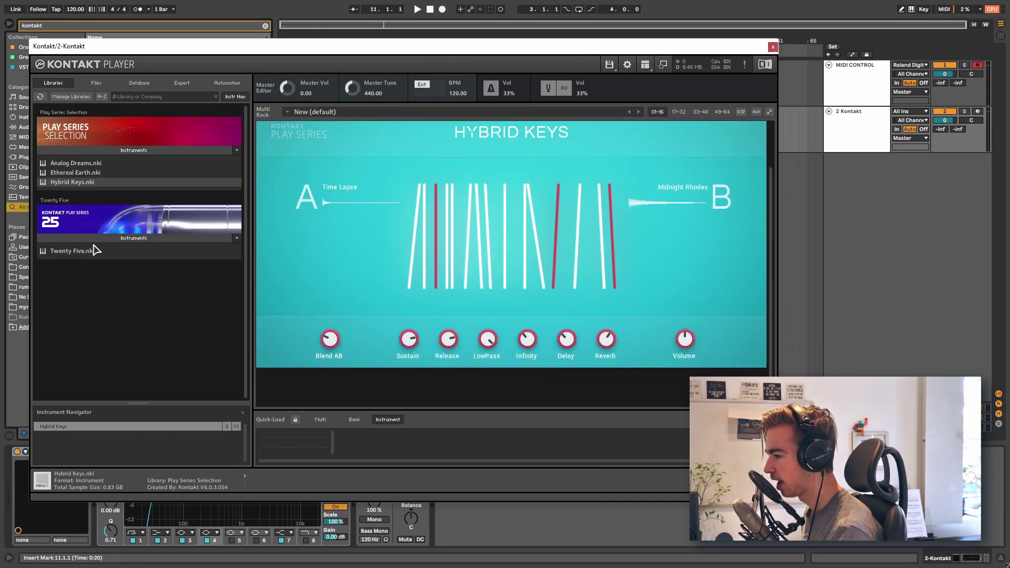
{"action": "left_click_drag", "start_coordinate": [56, 251], "coordinate": [355, 364]}
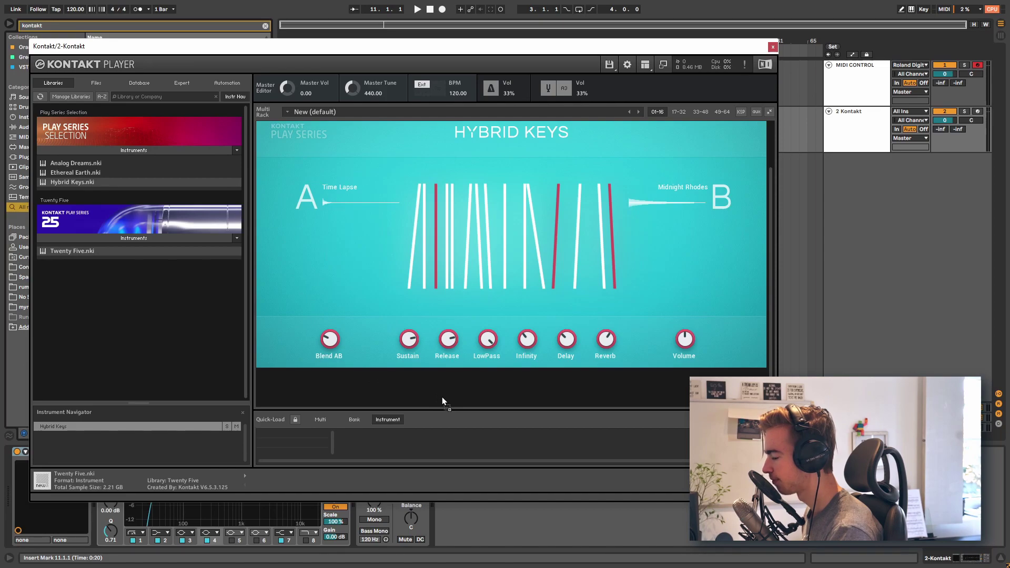
{"action": "left_click_drag", "start_coordinate": [443, 398], "coordinate": [442, 398]}
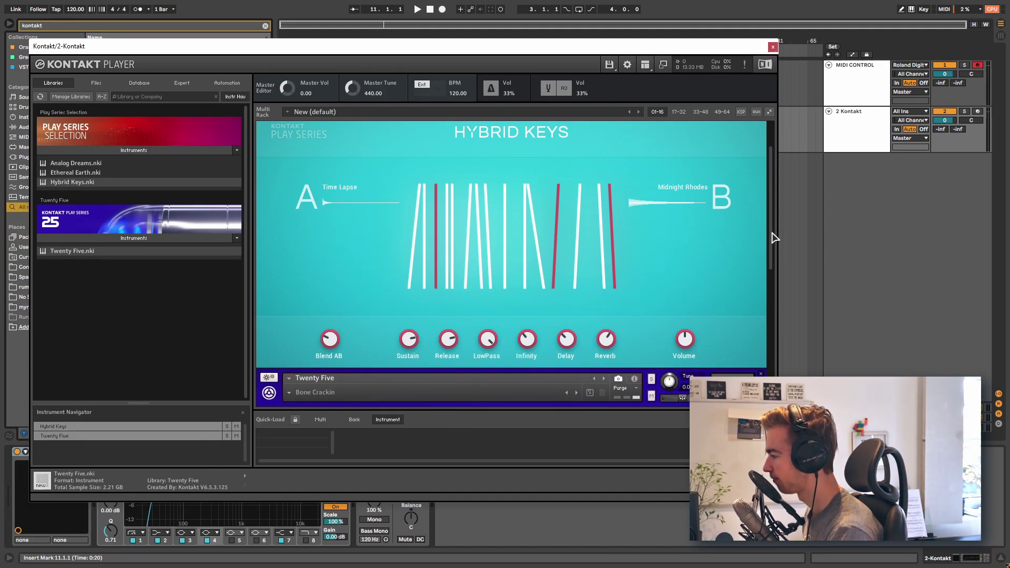
{"action": "left_click", "coordinate": [774, 47]}
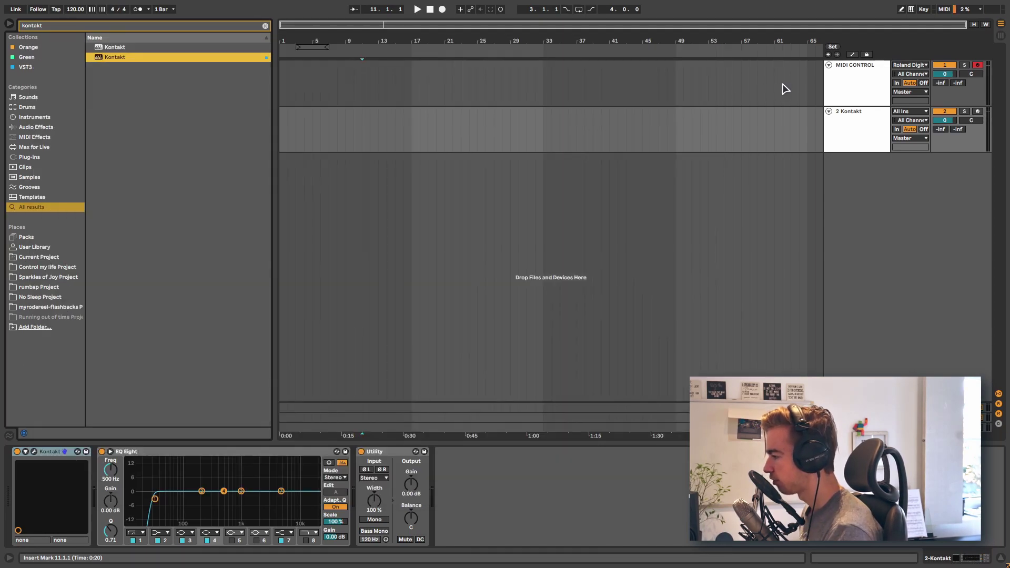
Step: Route the rack chains' External Instrument MIDI To the 2-Kontakt track
{"action": "left_click", "coordinate": [843, 84]}
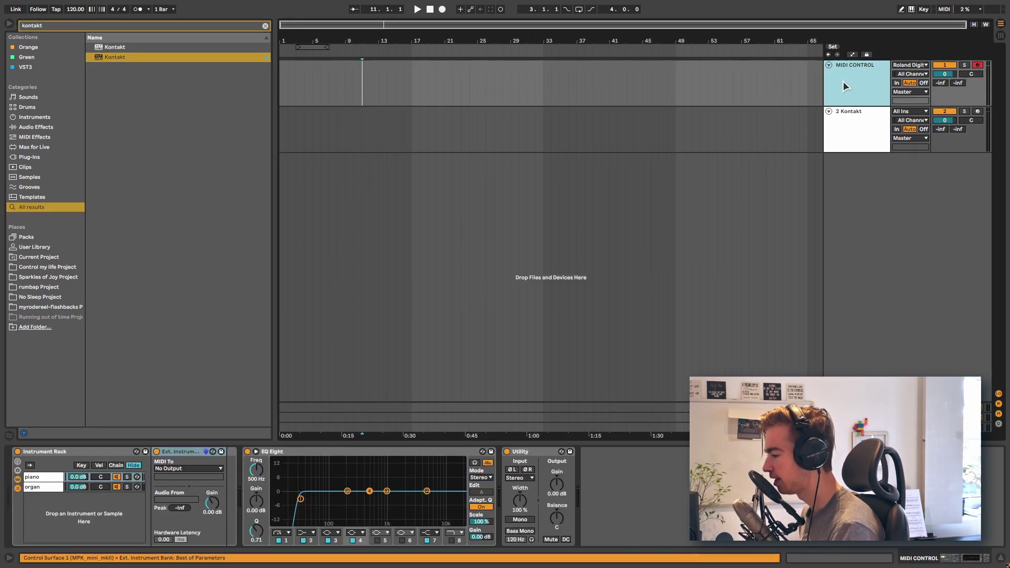
{"action": "left_click", "coordinate": [856, 119]}
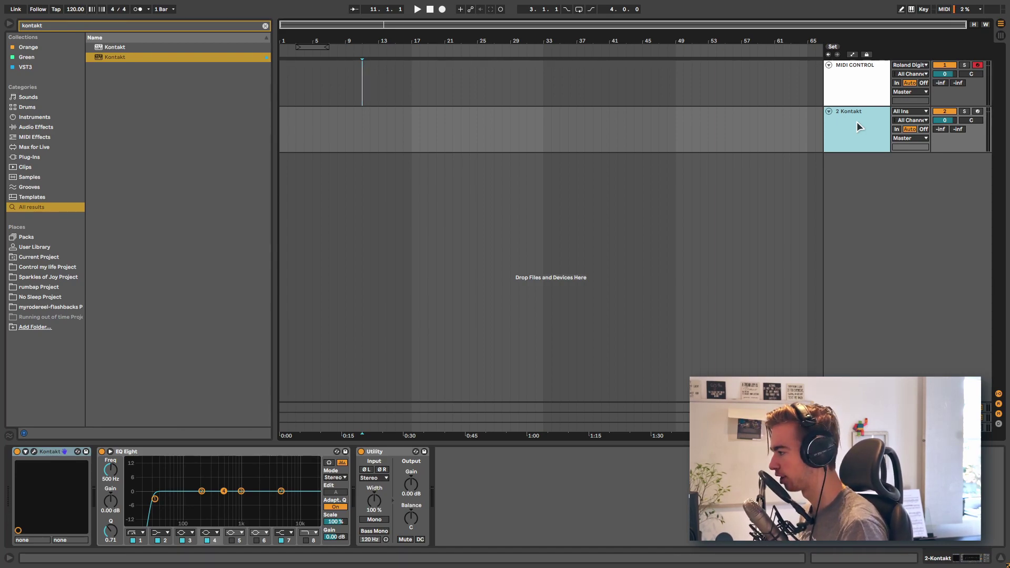
{"action": "left_click", "coordinate": [857, 89]}
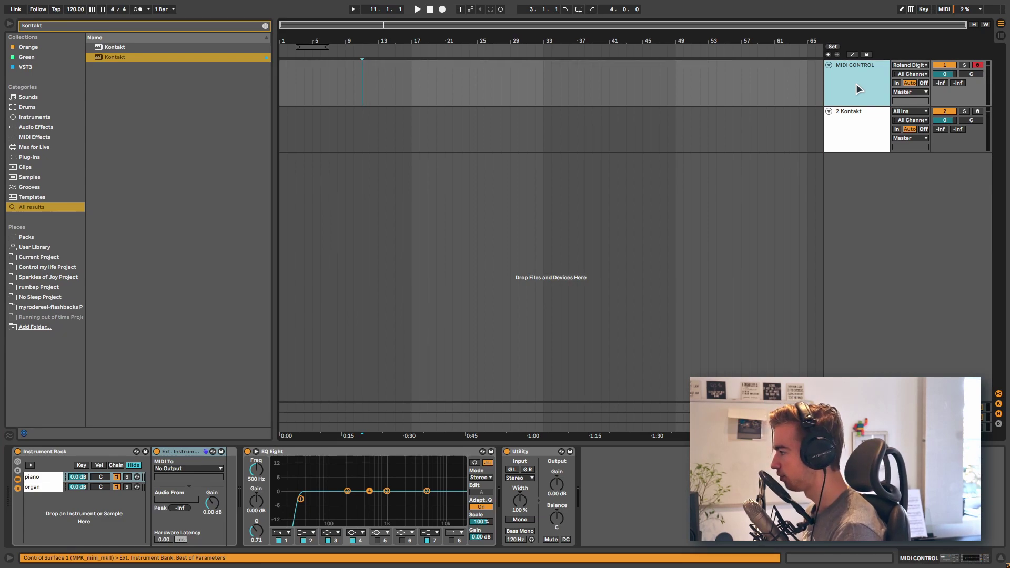
{"action": "left_click", "coordinate": [848, 119]}
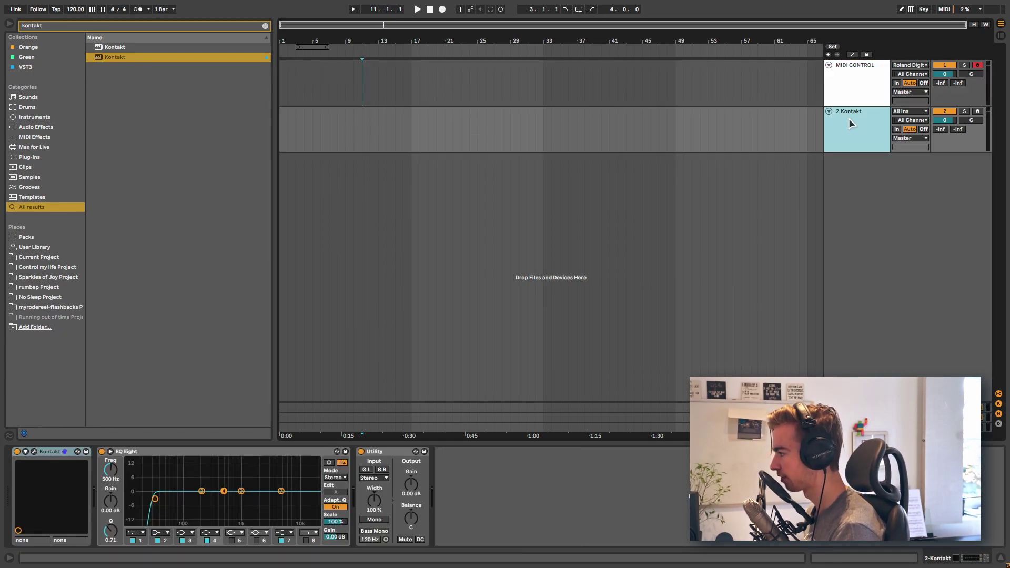
{"action": "left_click", "coordinate": [851, 88]}
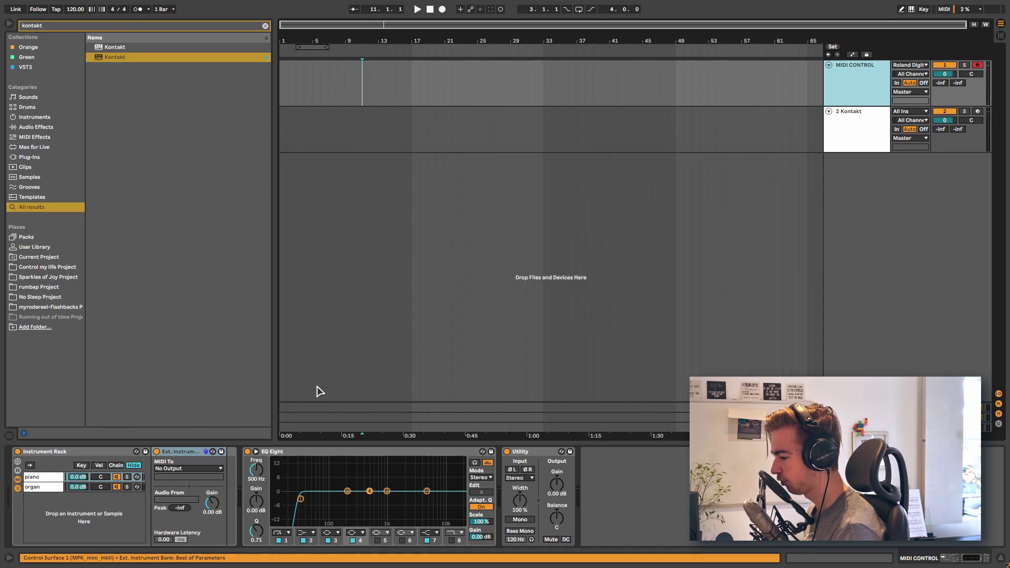
{"action": "left_click", "coordinate": [48, 489]}
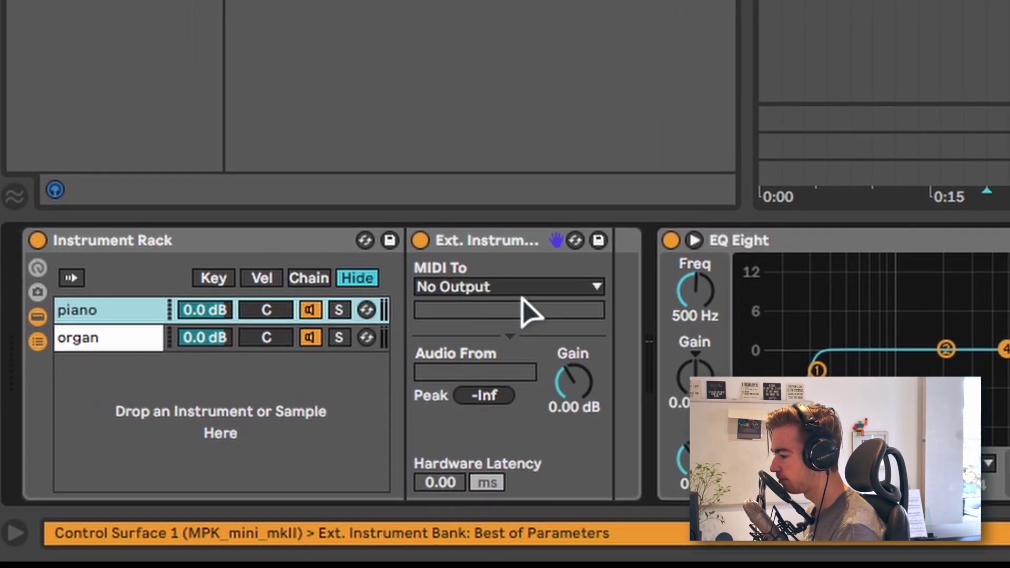
{"action": "left_click", "coordinate": [197, 468]}
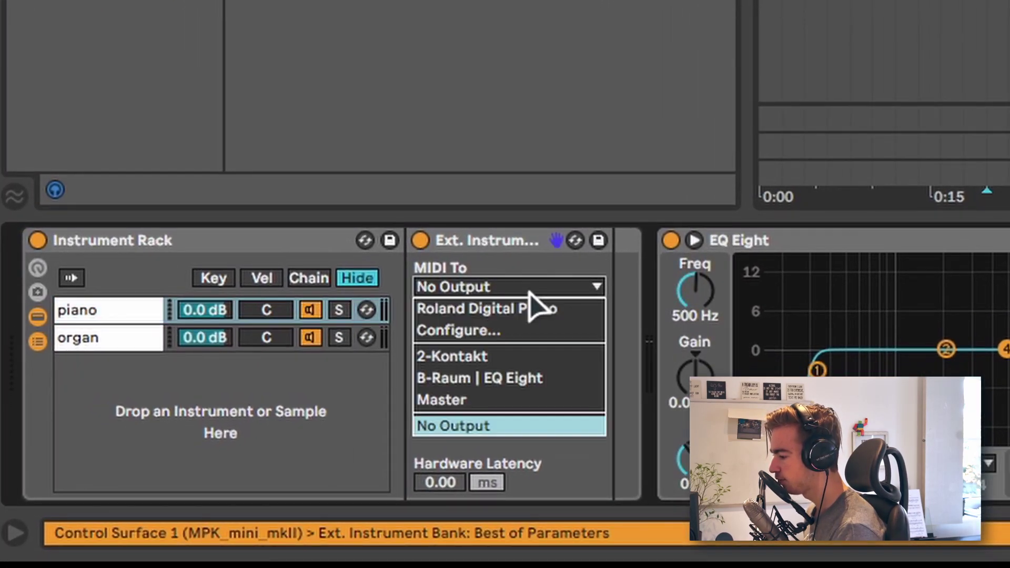
{"action": "left_click", "coordinate": [500, 357]}
{"action": "left_click", "coordinate": [202, 336]}
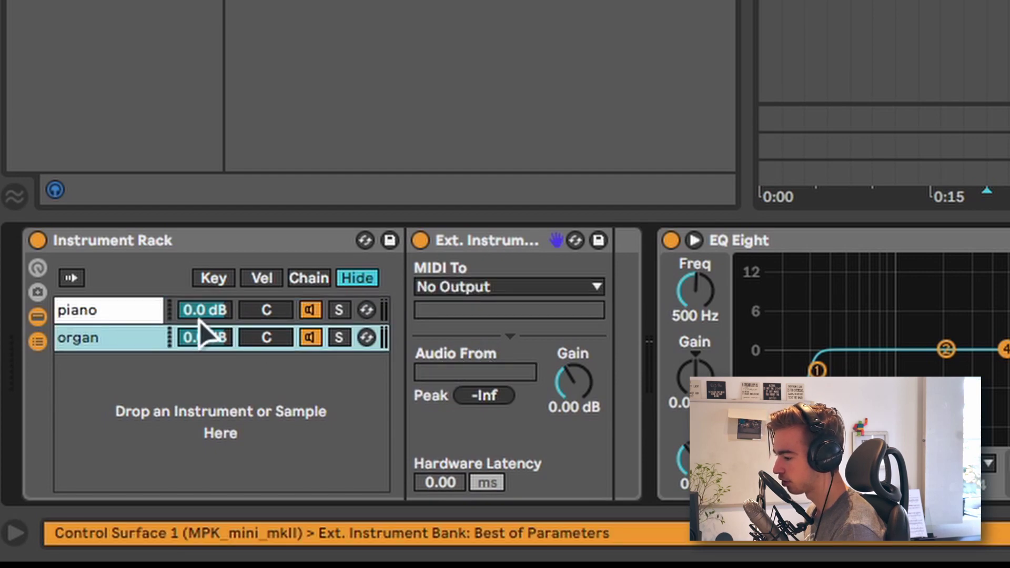
{"action": "left_click", "coordinate": [531, 287]}
{"action": "left_click", "coordinate": [474, 354]}
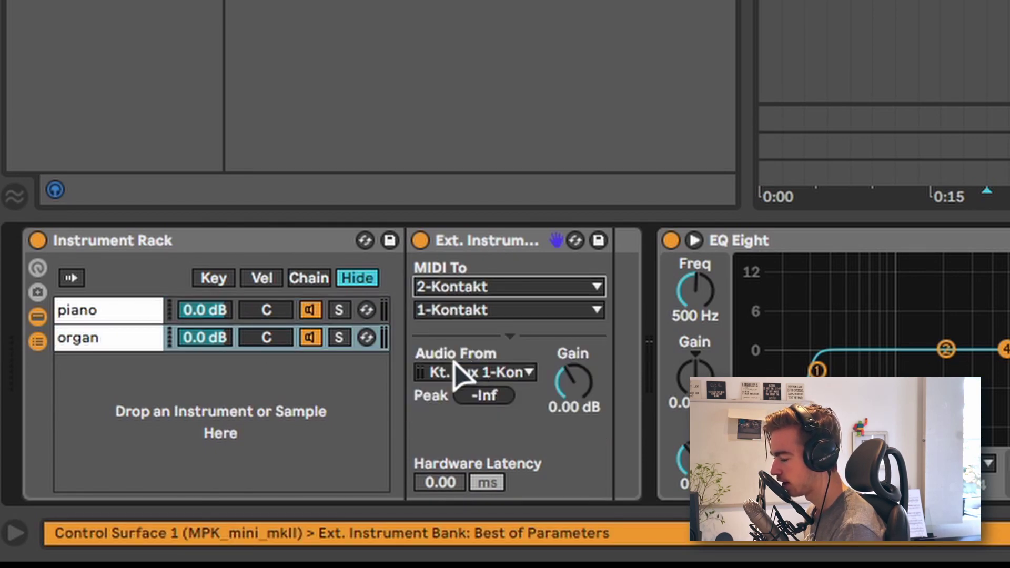
{"action": "left_click", "coordinate": [134, 318]}
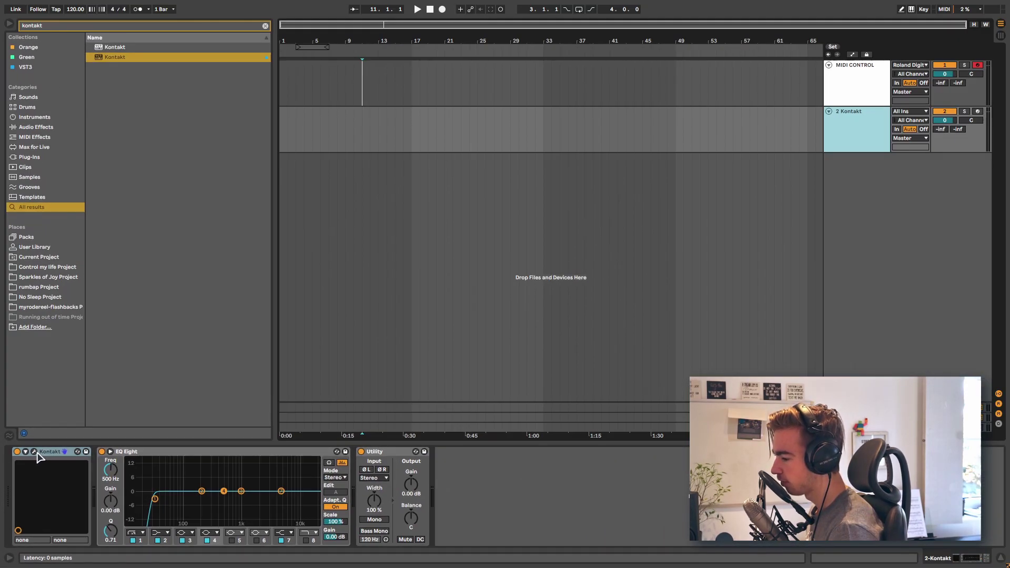
Step: Collapse Hybrid Keys and Twenty Five in Kontakt to check their MIDI channels
{"action": "left_click", "coordinate": [35, 453]}
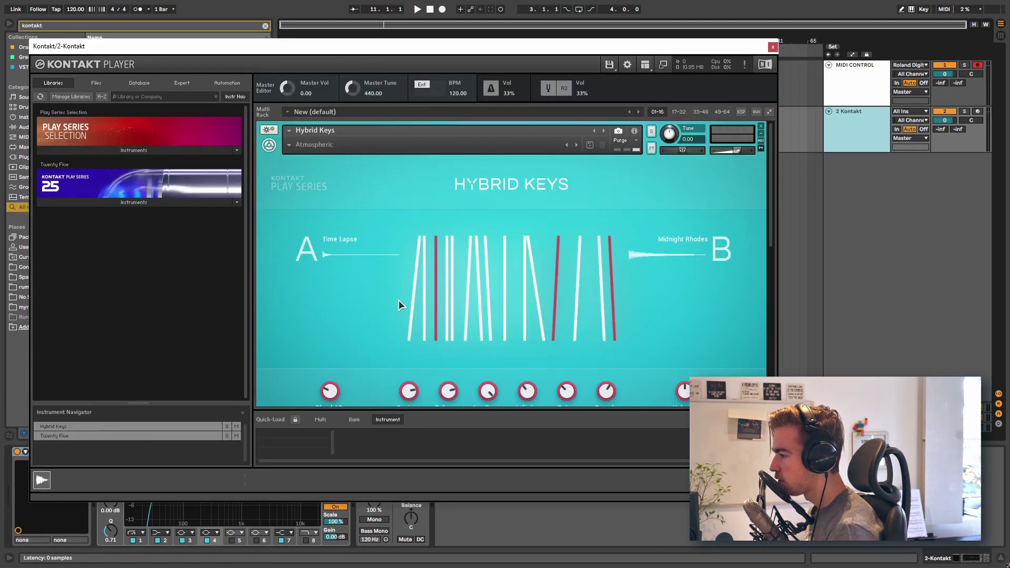
{"action": "left_click", "coordinate": [270, 145]}
{"action": "left_click", "coordinate": [269, 181]}
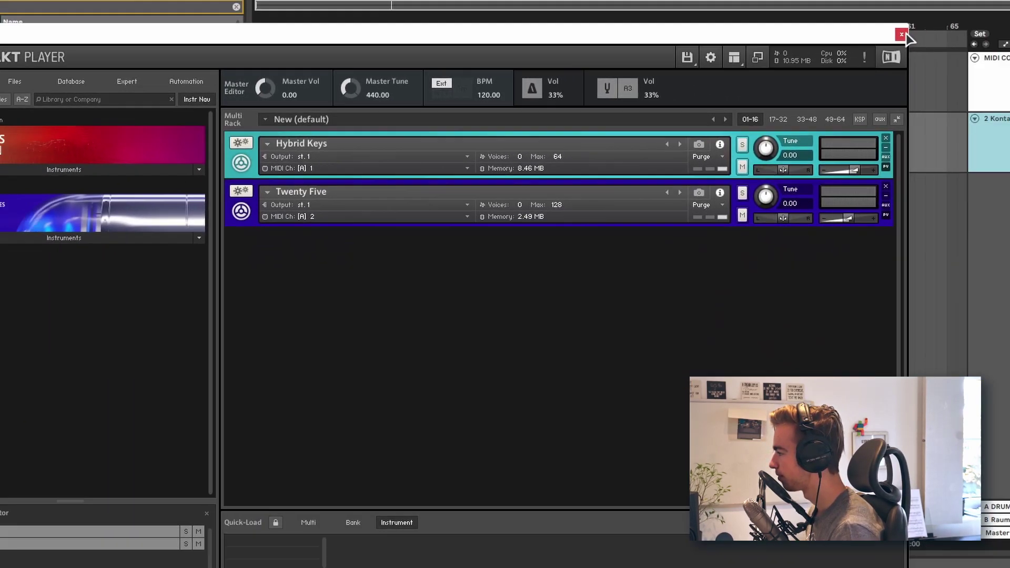
{"action": "left_click", "coordinate": [902, 31]}
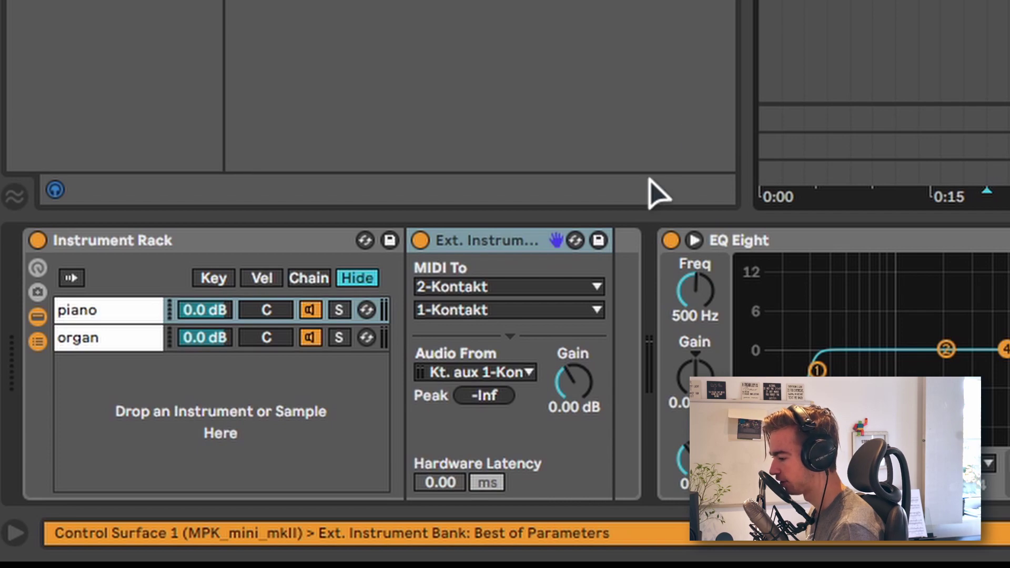
Step: Keep the piano chain on channel 1-Kontakt and set the organ chain to 2-Kontakt
{"action": "left_click", "coordinate": [104, 312]}
{"action": "left_click", "coordinate": [463, 310]}
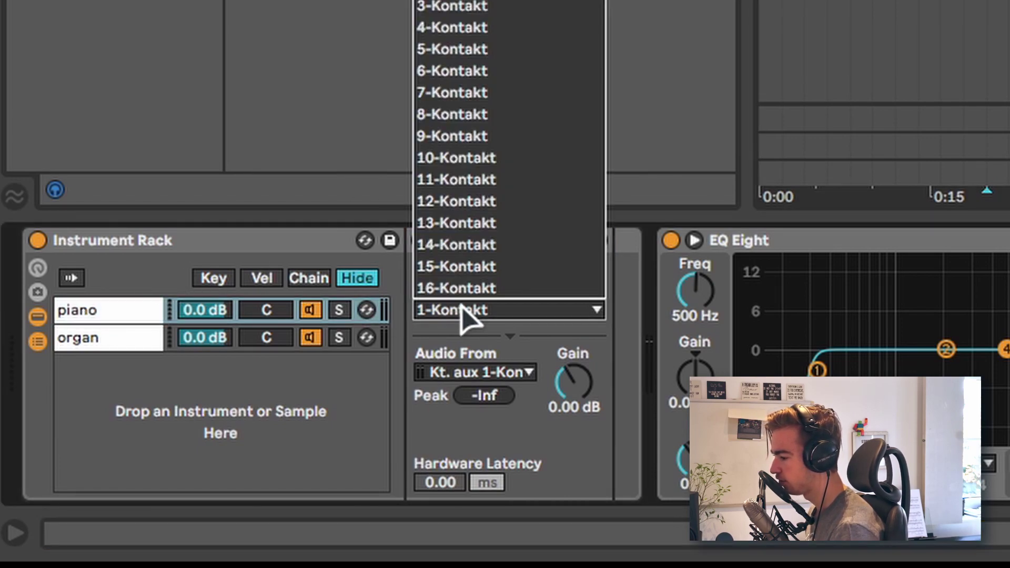
{"action": "key", "text": "Escape"}
{"action": "left_click", "coordinate": [153, 334]}
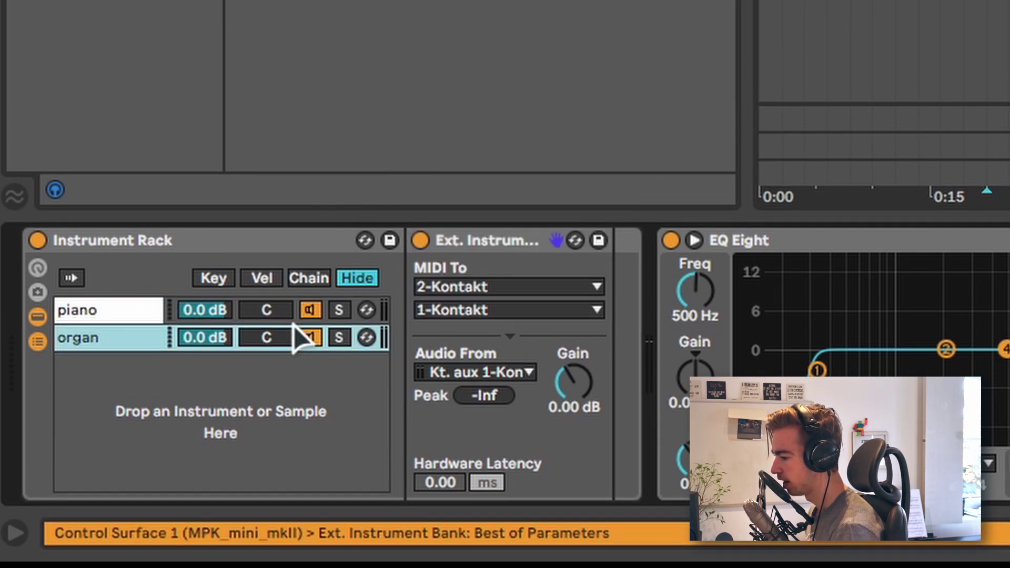
{"action": "left_click", "coordinate": [478, 313]}
{"action": "left_click", "coordinate": [518, 2]}
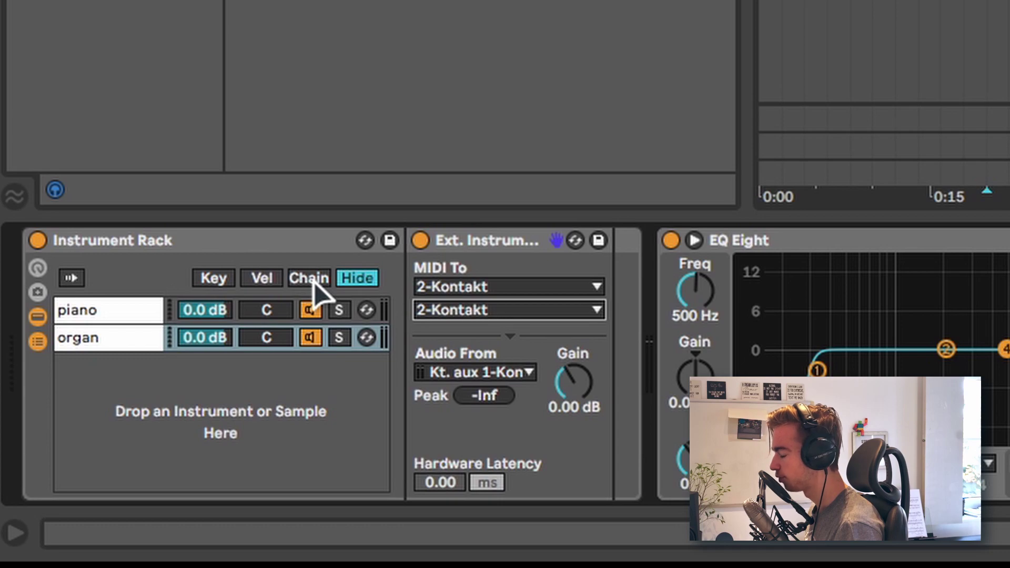
Step: Move the organ chain's zone to value 1 and drag the chain selector onto it
{"action": "left_click", "coordinate": [311, 279]}
{"action": "left_click", "coordinate": [402, 345]}
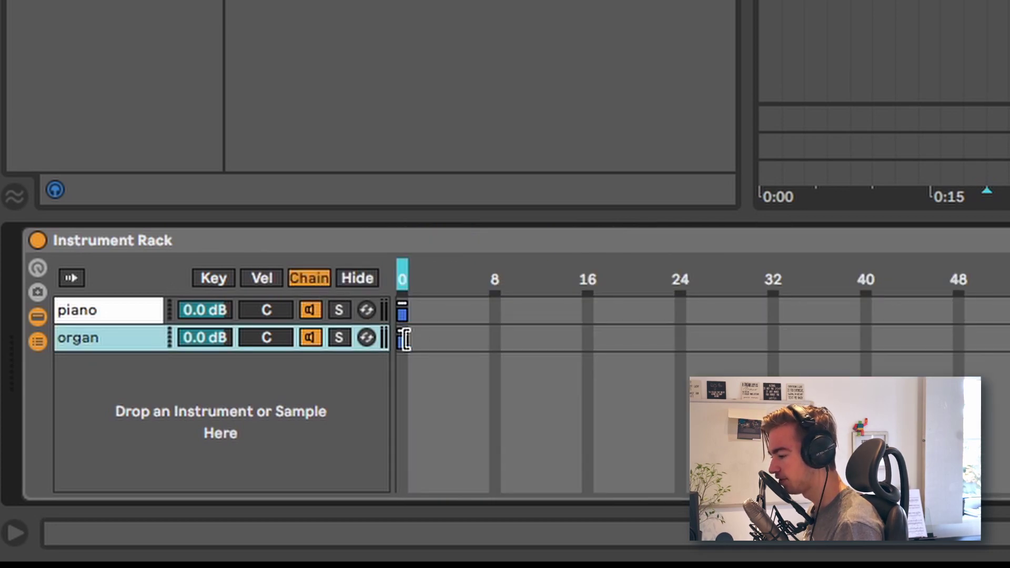
{"action": "left_click_drag", "start_coordinate": [406, 339], "coordinate": [420, 342]}
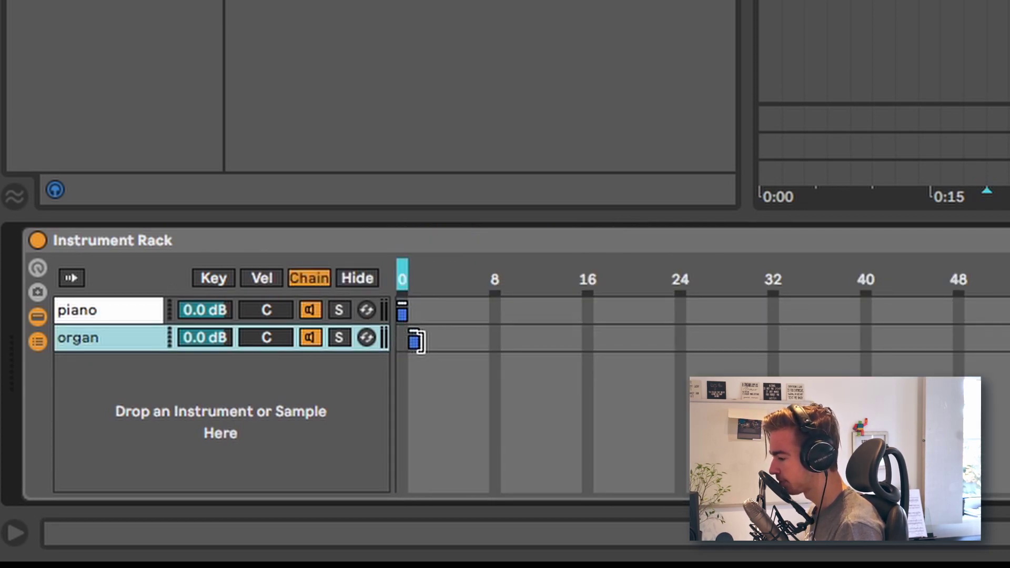
{"action": "left_click", "coordinate": [403, 285]}
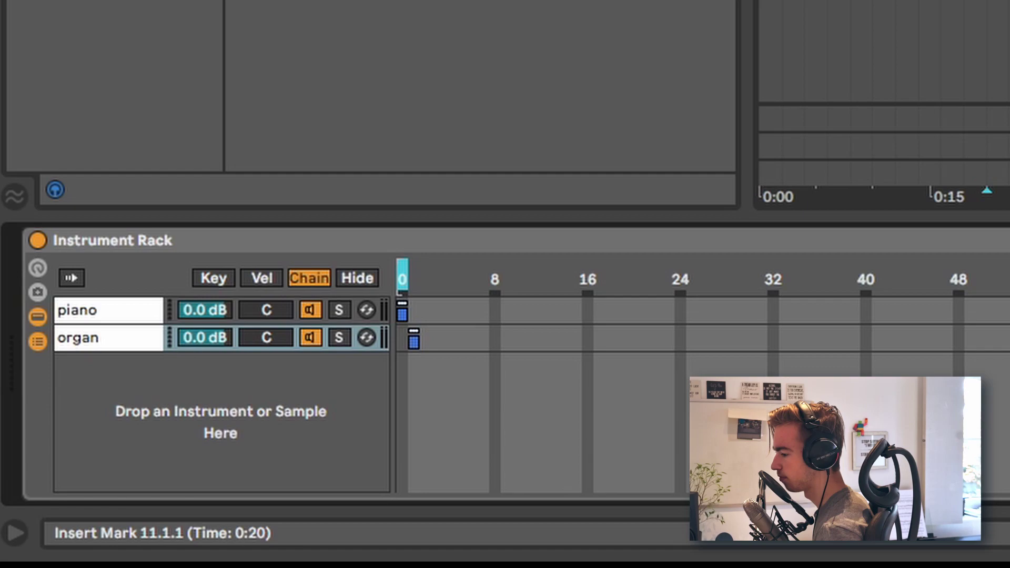
{"action": "left_click_drag", "start_coordinate": [403, 281], "coordinate": [415, 275]}
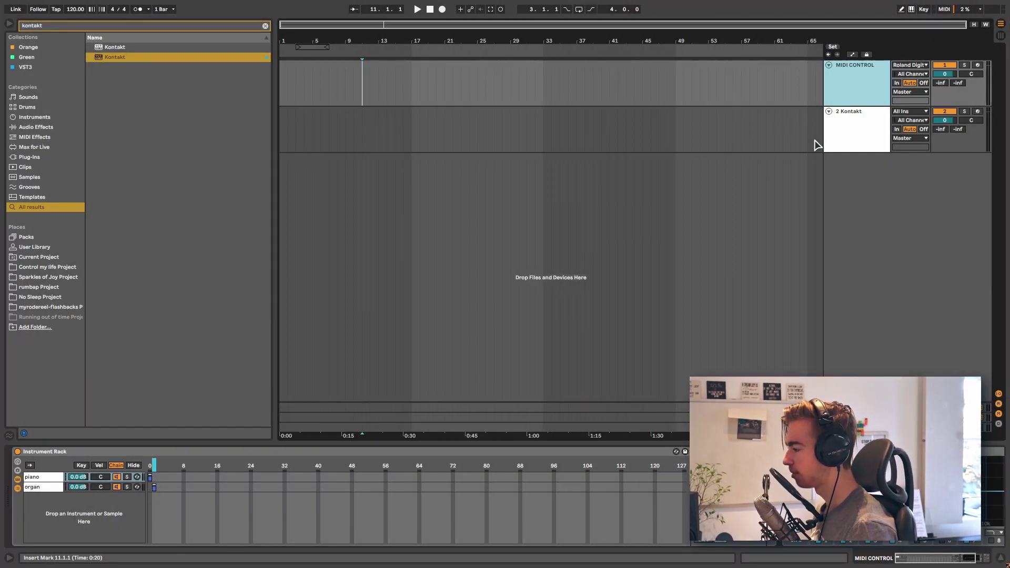
Step: Remove the accidentally added 3 Kontakt track
{"action": "left_click", "coordinate": [856, 140]}
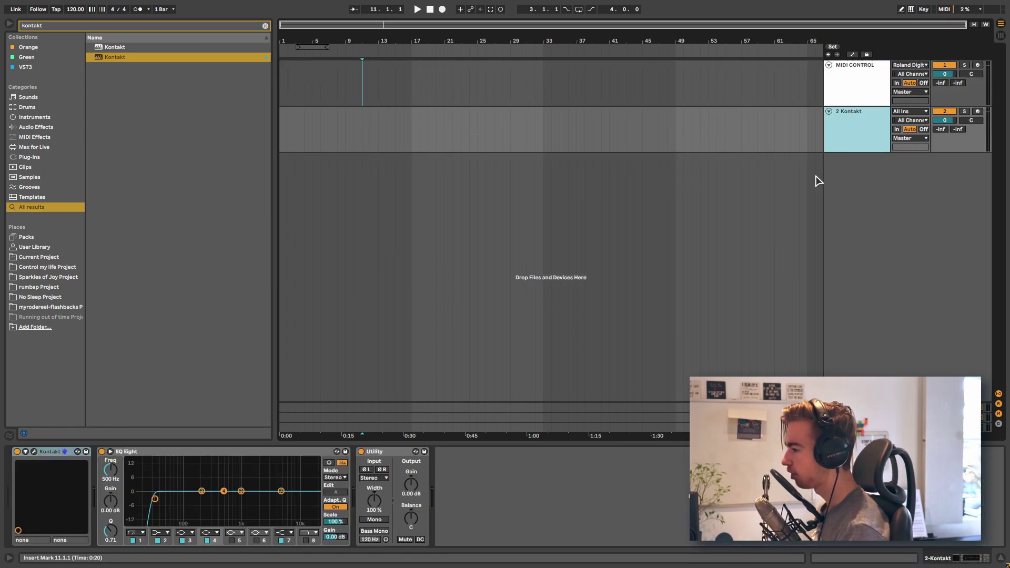
{"action": "left_click_drag", "start_coordinate": [158, 57], "coordinate": [727, 186]}
{"action": "left_click", "coordinate": [860, 82]}
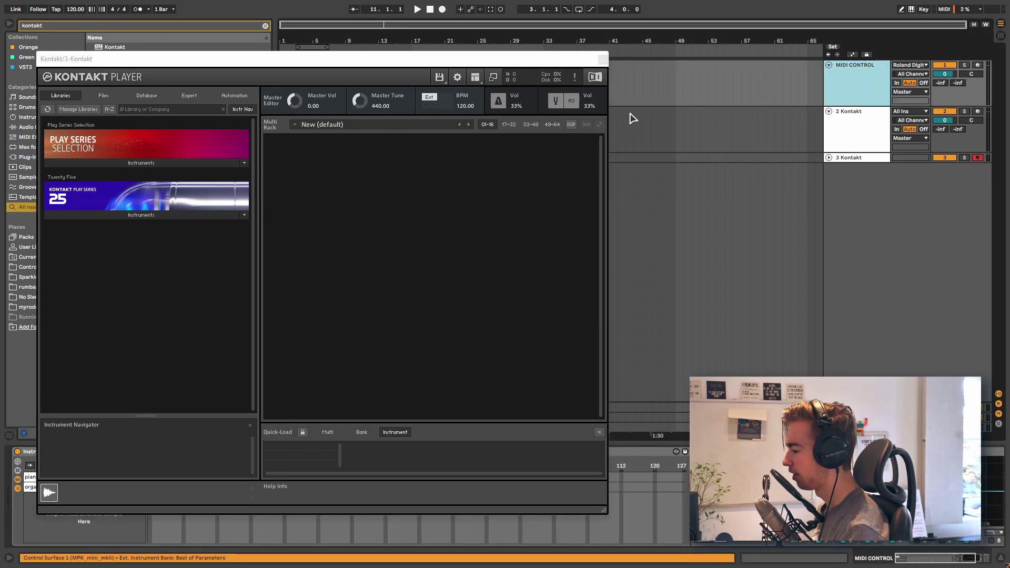
{"action": "left_click", "coordinate": [603, 59]}
{"action": "left_click", "coordinate": [51, 489]}
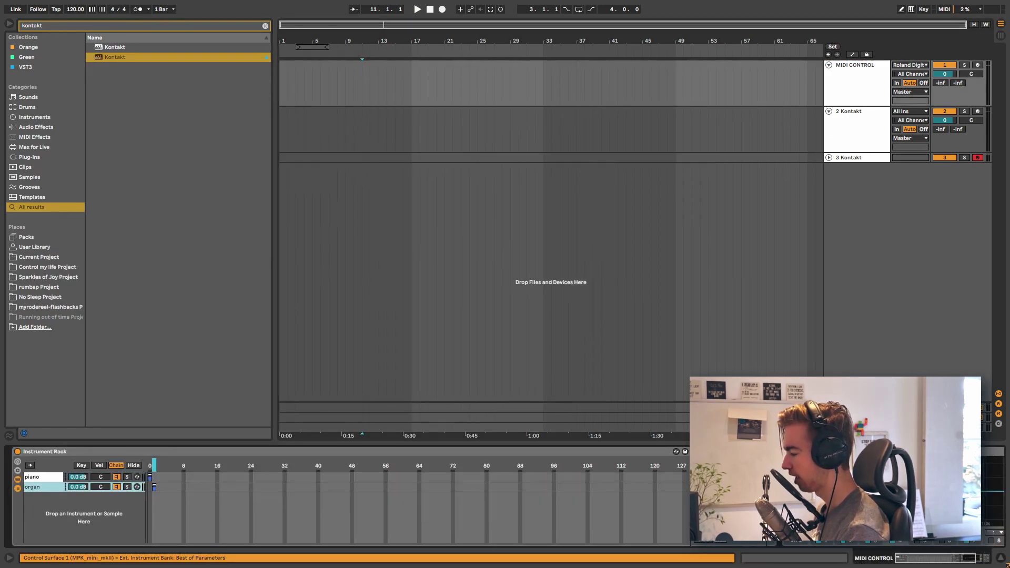
{"action": "left_click", "coordinate": [842, 158]}
{"action": "key", "text": "Delete"}
Step: Arm MIDI CONTROL and drag the chain selector onto the organ chain
{"action": "left_click", "coordinate": [853, 71]}
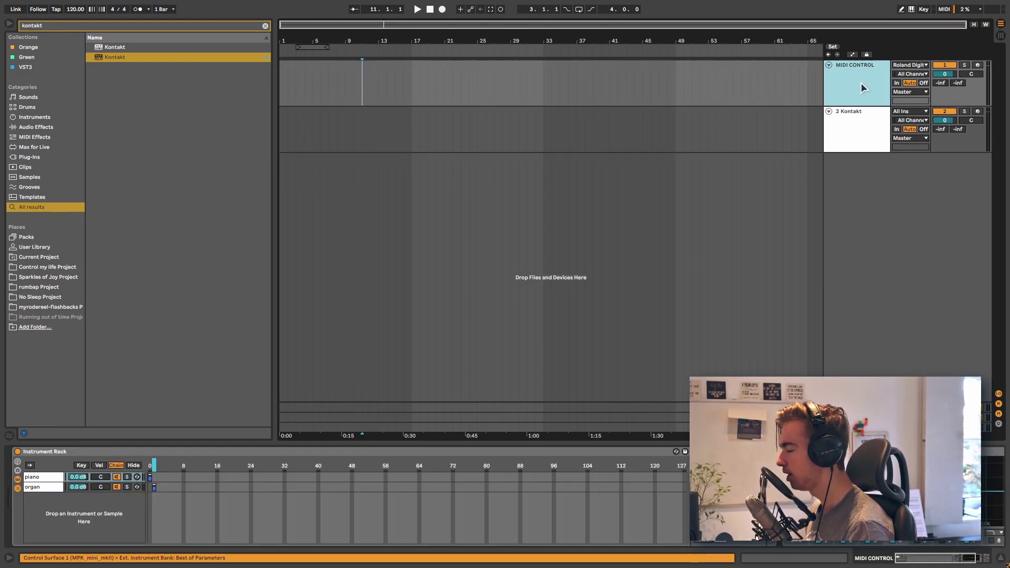
{"action": "left_click", "coordinate": [978, 66]}
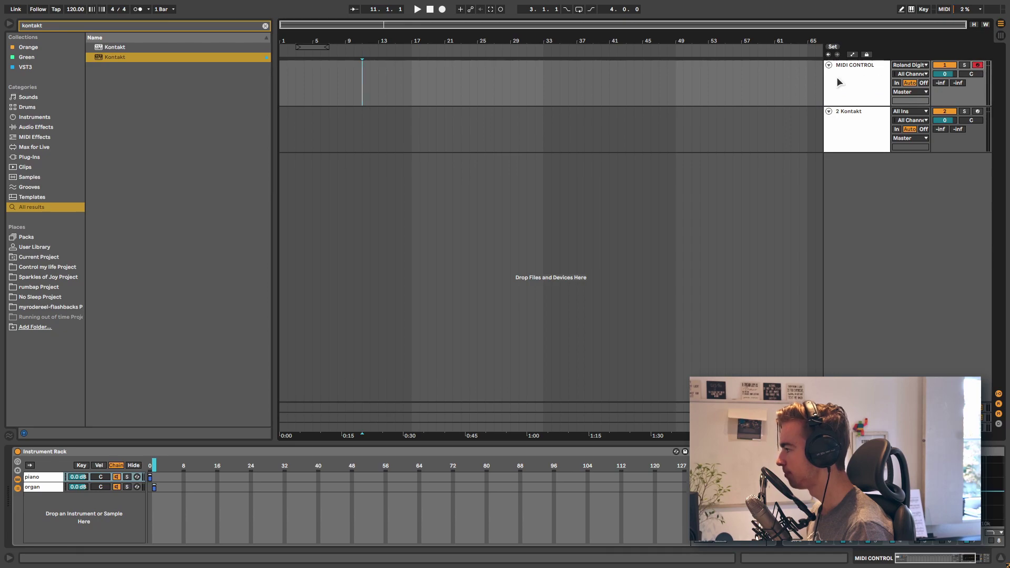
{"action": "left_click", "coordinate": [861, 85]}
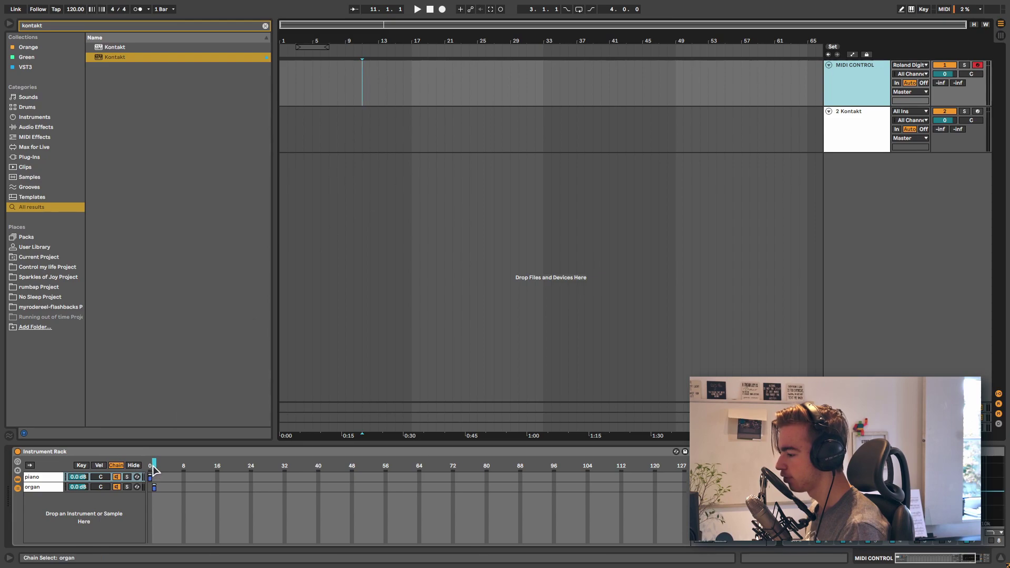
{"action": "mouse_move", "coordinate": [152, 465]}
{"action": "left_mouse_down"}
{"action": "mouse_move", "coordinate": [193, 466]}
{"action": "mouse_move", "coordinate": [150, 465]}
{"action": "left_mouse_up"}
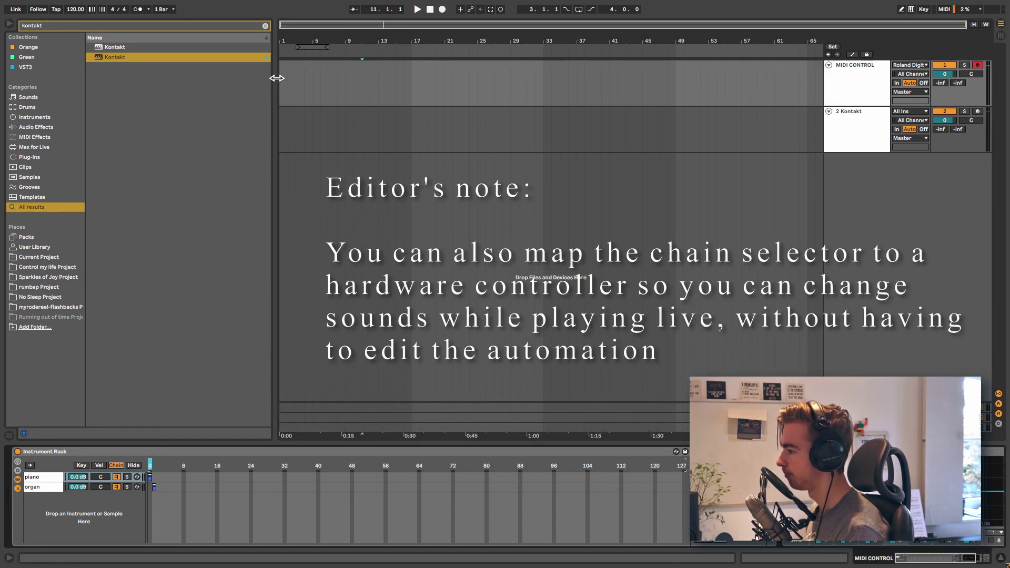
Step: Hide the browser and add a locator named Intro at bar 17
{"action": "key", "text": "ctrl+alt+b"}
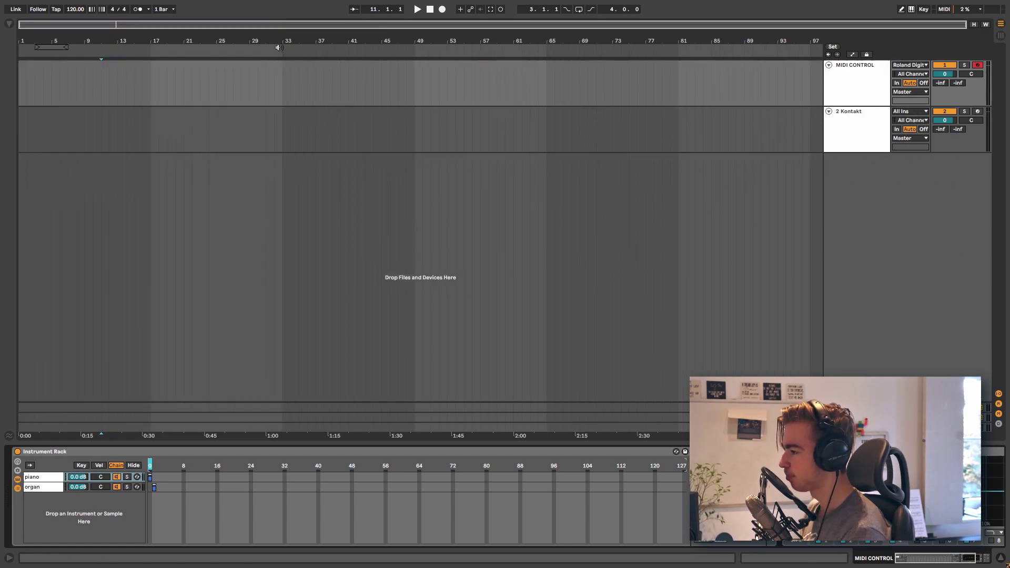
{"action": "right_click", "coordinate": [149, 54]}
{"action": "left_click", "coordinate": [167, 86]}
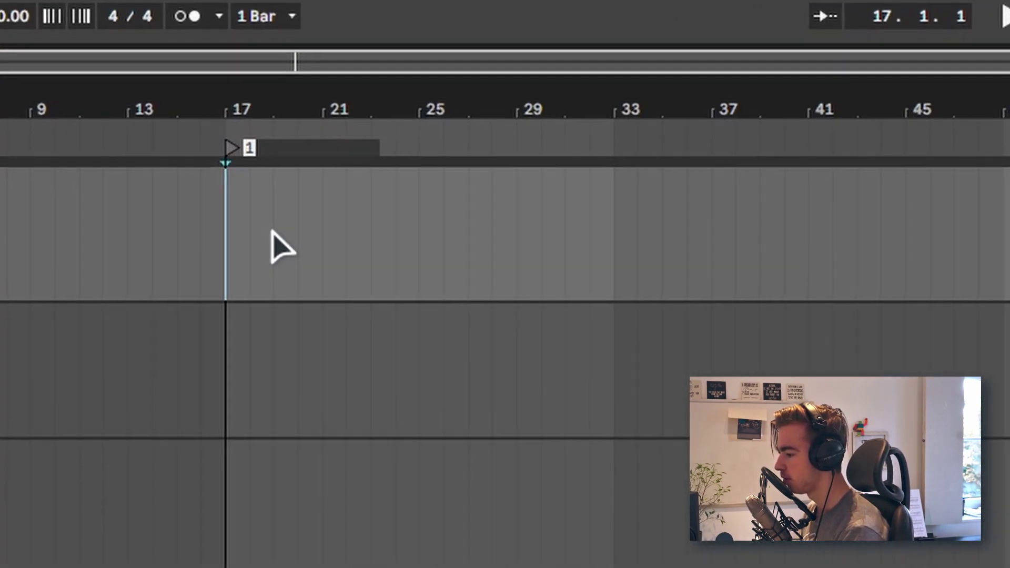
{"action": "type", "text": "Intro"}
{"action": "key", "text": "Return"}
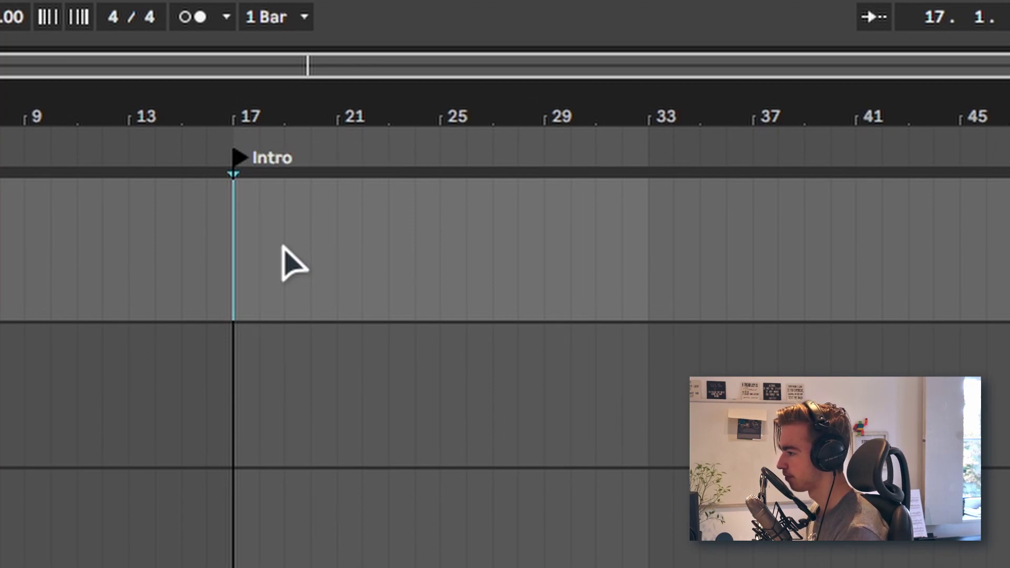
Step: Add a locator named Verse at bar 33
{"action": "right_click", "coordinate": [652, 152]}
{"action": "left_click", "coordinate": [683, 226]}
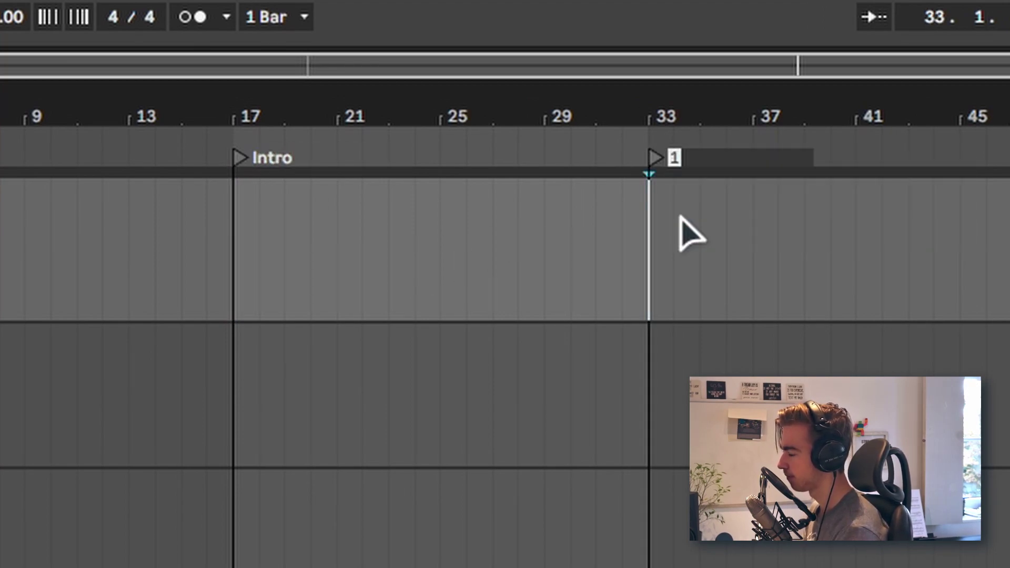
{"action": "type", "text": "Verse"}
{"action": "key", "text": "Return"}
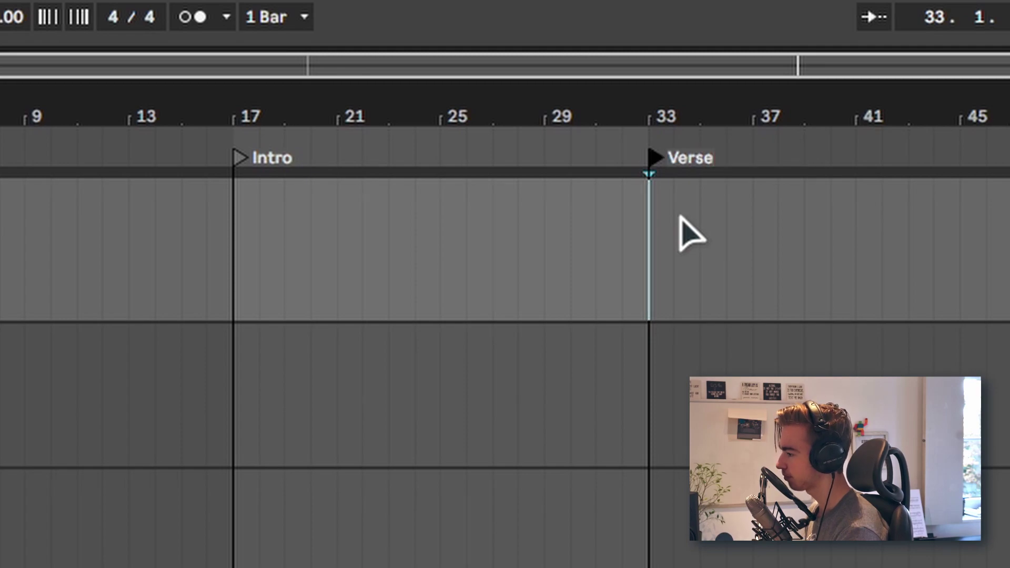
{"action": "left_click", "coordinate": [649, 234]}
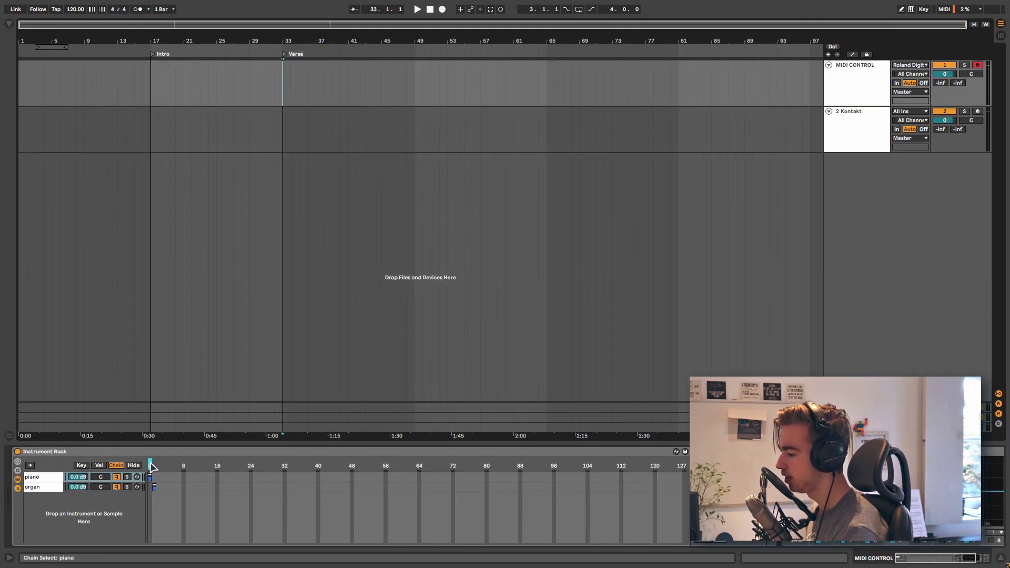
Step: Show chain selector automation in its own lane and raise it to 1 at bar 33
{"action": "right_click", "coordinate": [151, 465]}
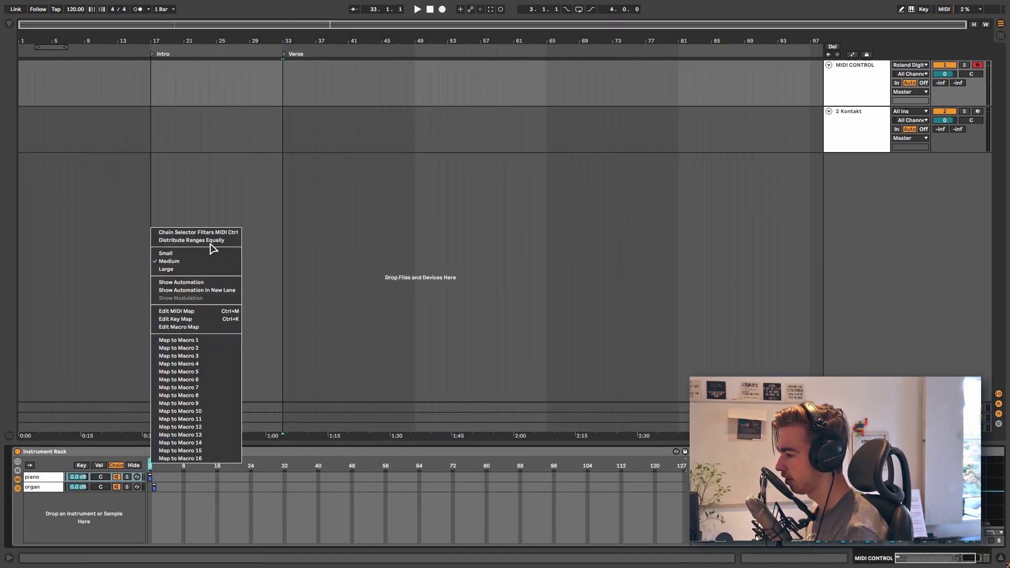
{"action": "left_click", "coordinate": [197, 290]}
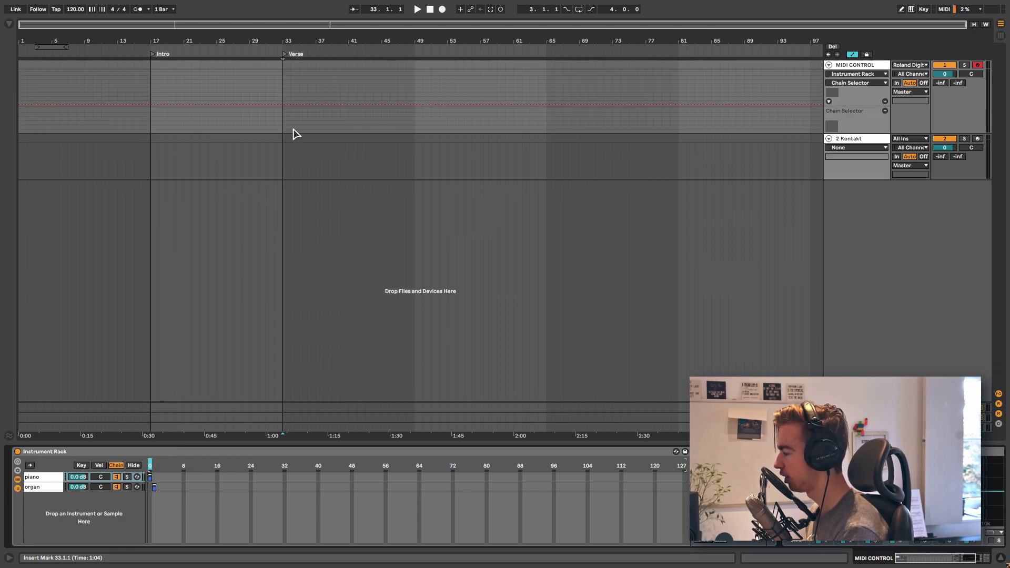
{"action": "left_click", "coordinate": [199, 98]}
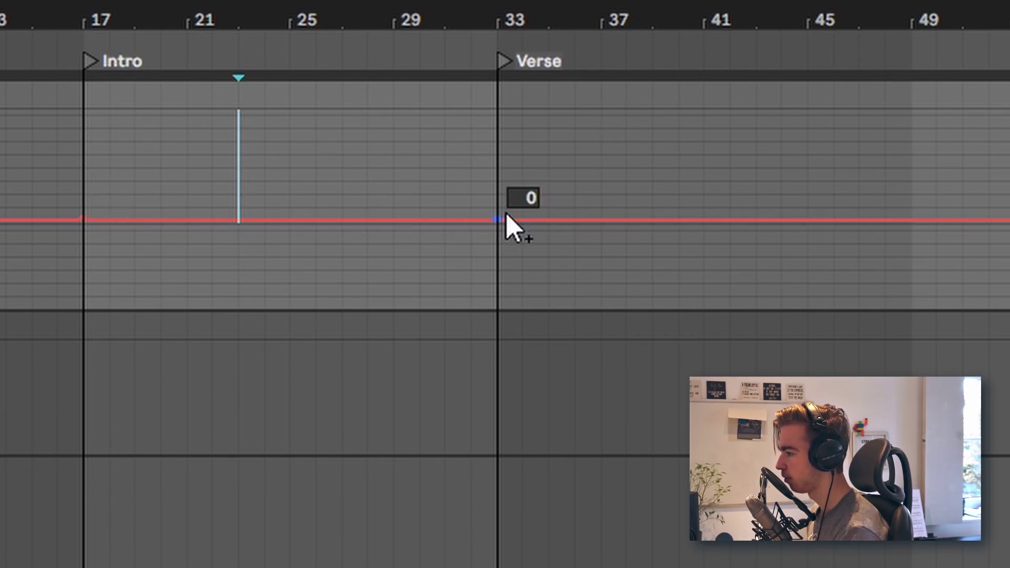
{"action": "left_click", "coordinate": [522, 219]}
{"action": "left_click_drag", "start_coordinate": [522, 219], "coordinate": [493, 210]}
Step: Play from bars 25 and 32 to test the switch, then return to bar 17
{"action": "left_click", "coordinate": [297, 158]}
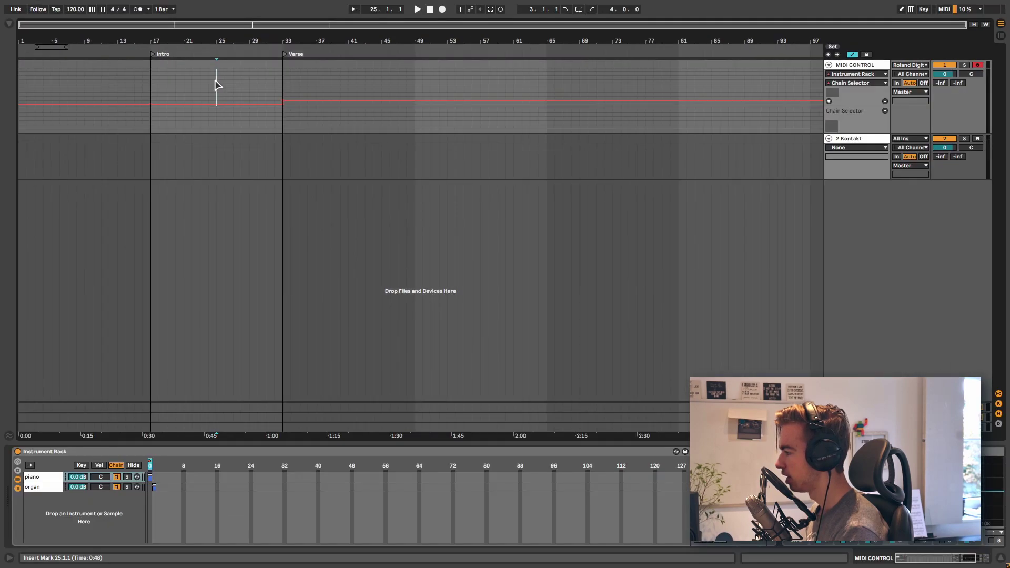
{"action": "key", "text": "a"}
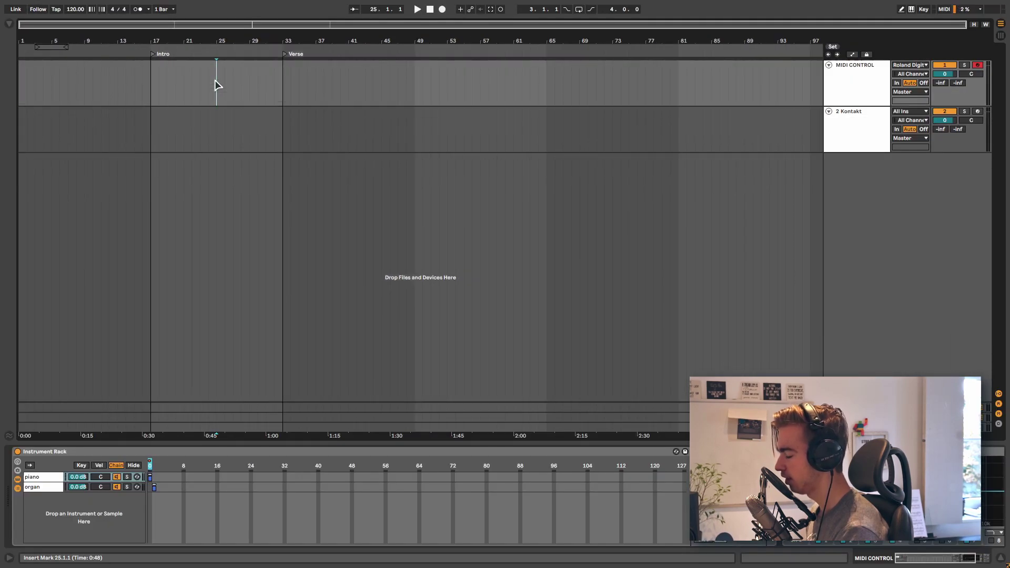
{"action": "key", "text": "space"}
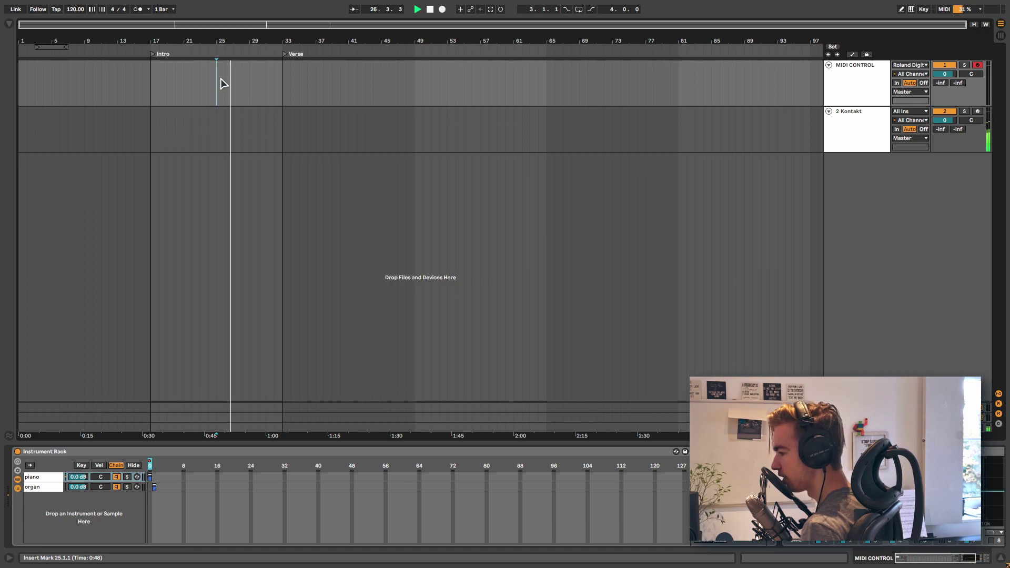
{"action": "key", "text": "space"}
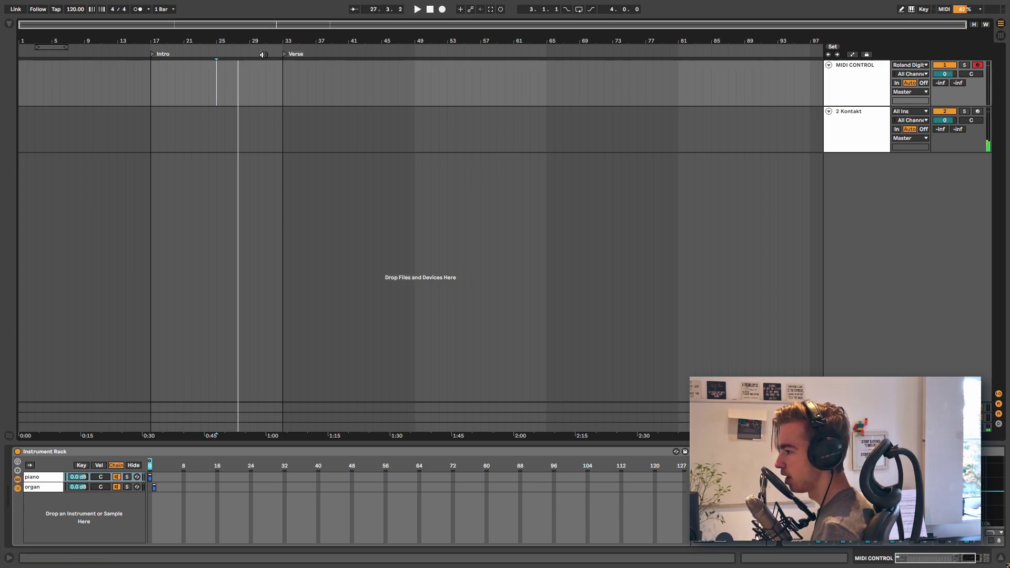
{"action": "left_click", "coordinate": [274, 66]}
{"action": "key", "text": "space"}
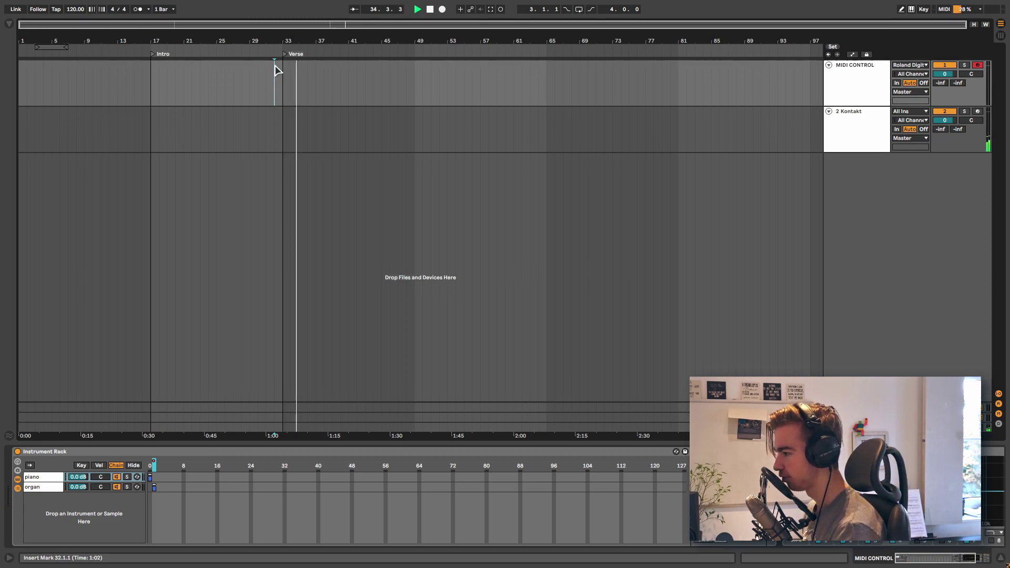
{"action": "key", "text": "space"}
{"action": "left_click", "coordinate": [153, 76]}
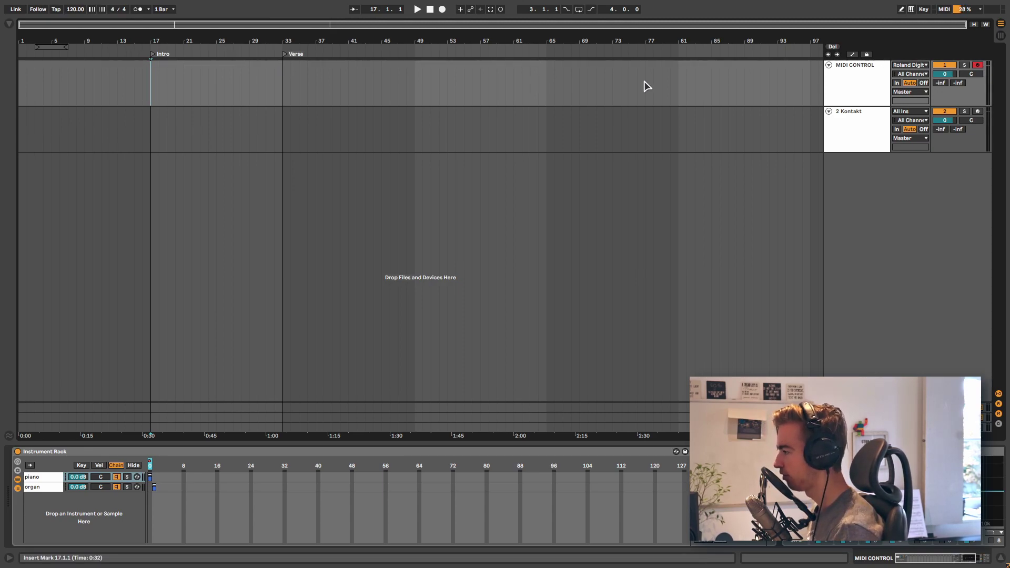
Step: Insert a new MIDI track, move it to the top, and name it SONGS
{"action": "left_click", "coordinate": [829, 83]}
{"action": "key", "text": "ctrl+shift+t"}
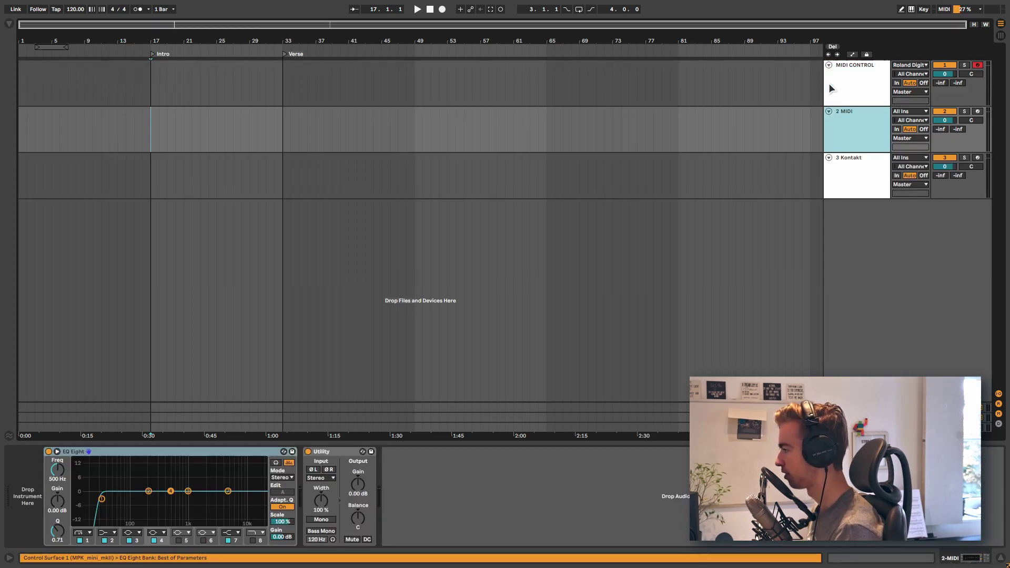
{"action": "left_click_drag", "start_coordinate": [857, 132], "coordinate": [854, 77]}
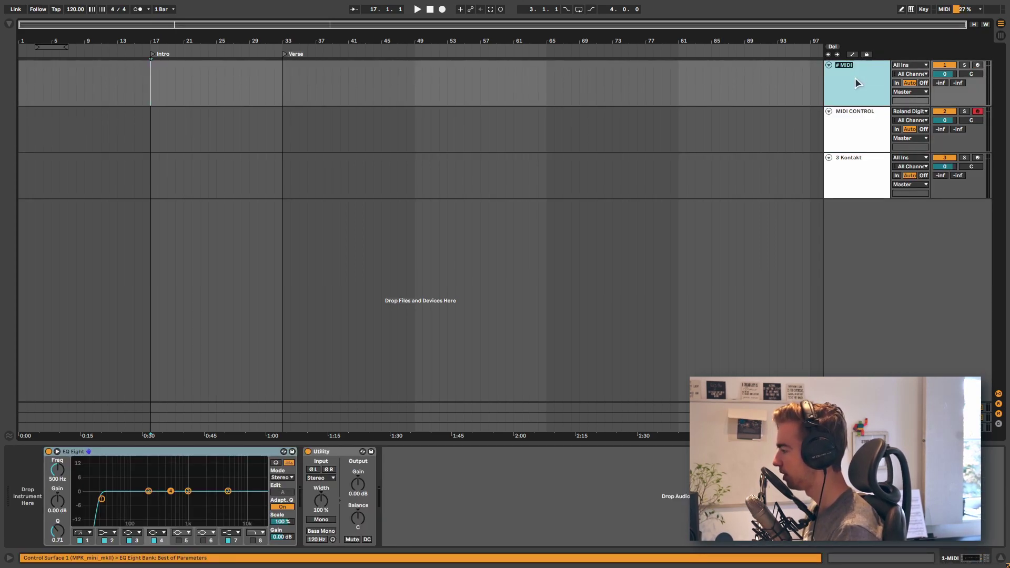
{"action": "type", "text": "SONGS"}
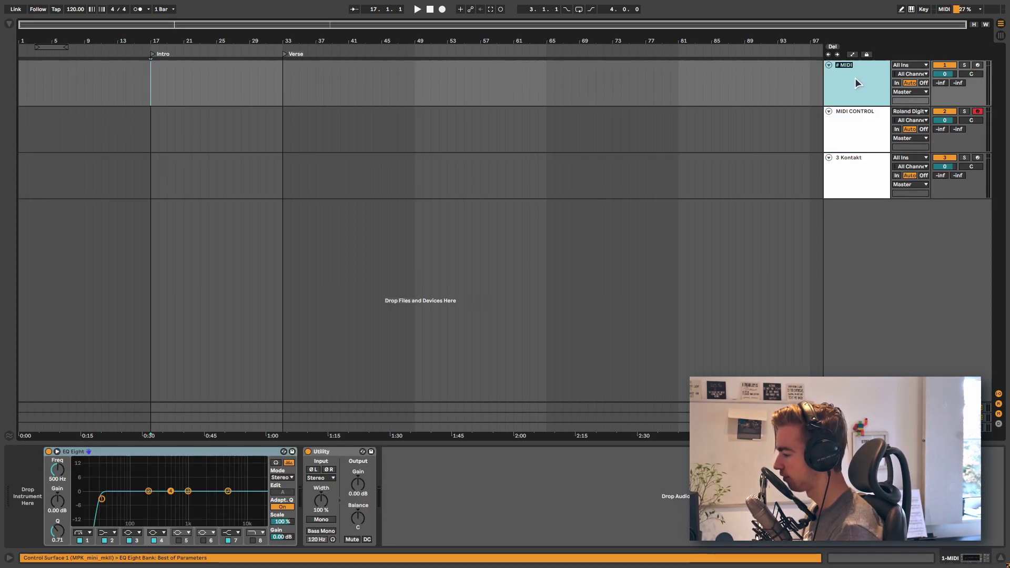
{"action": "key", "text": "Return"}
Step: Create empty MIDI clips on SONGS spanning bars 17–33 and 33–49
{"action": "left_click_drag", "start_coordinate": [151, 81], "coordinate": [287, 82]}
{"action": "key", "text": "ctrl+shift+m"}
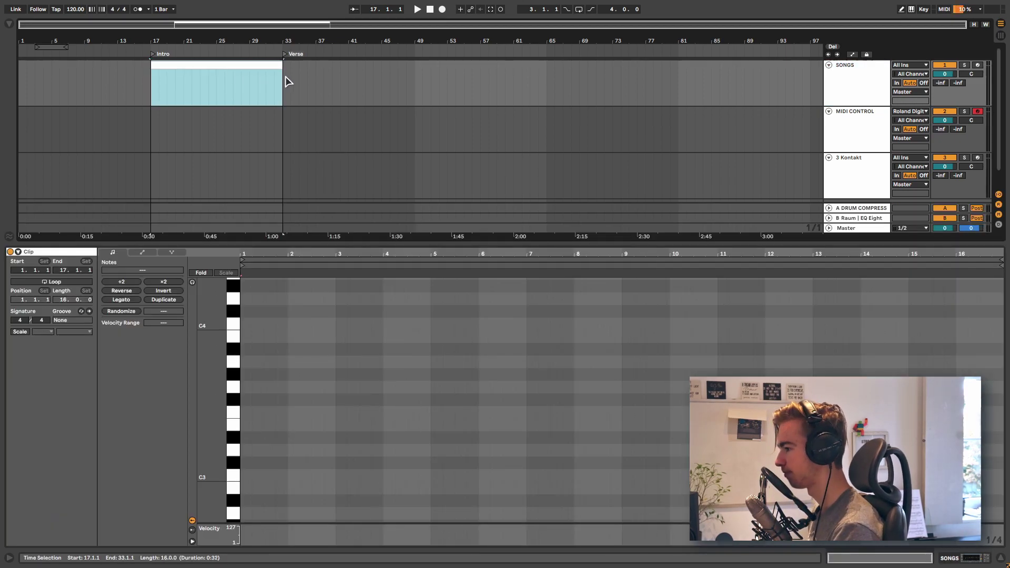
{"action": "key", "text": "ctrl+alt+l"}
{"action": "left_click_drag", "start_coordinate": [284, 79], "coordinate": [412, 83]}
{"action": "key", "text": "ctrl+shift+m"}
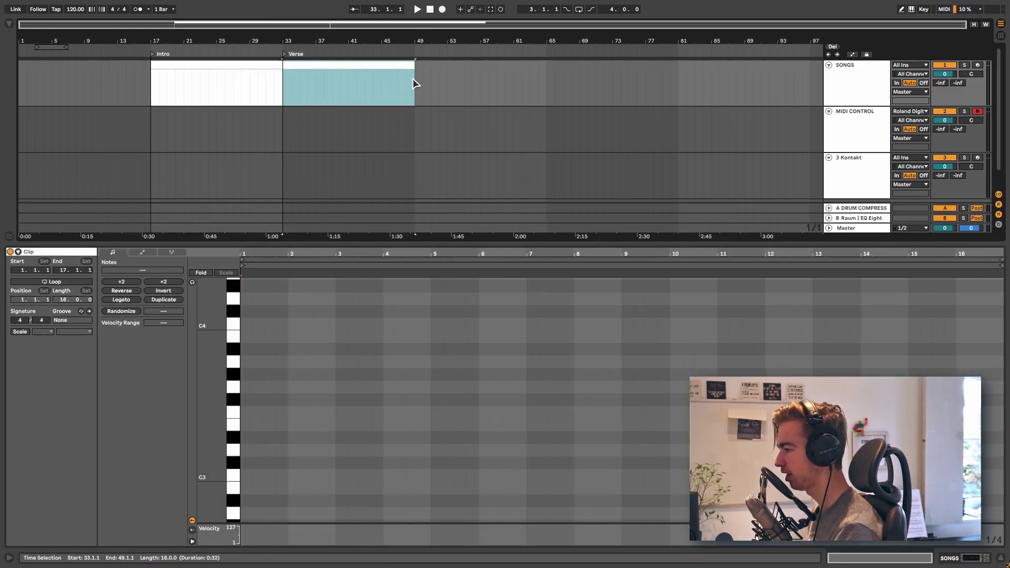
{"action": "key", "text": "ctrl+alt+l"}
Step: Rename the first SONGS clip INTRO and the second VERSE
{"action": "left_click", "coordinate": [209, 66]}
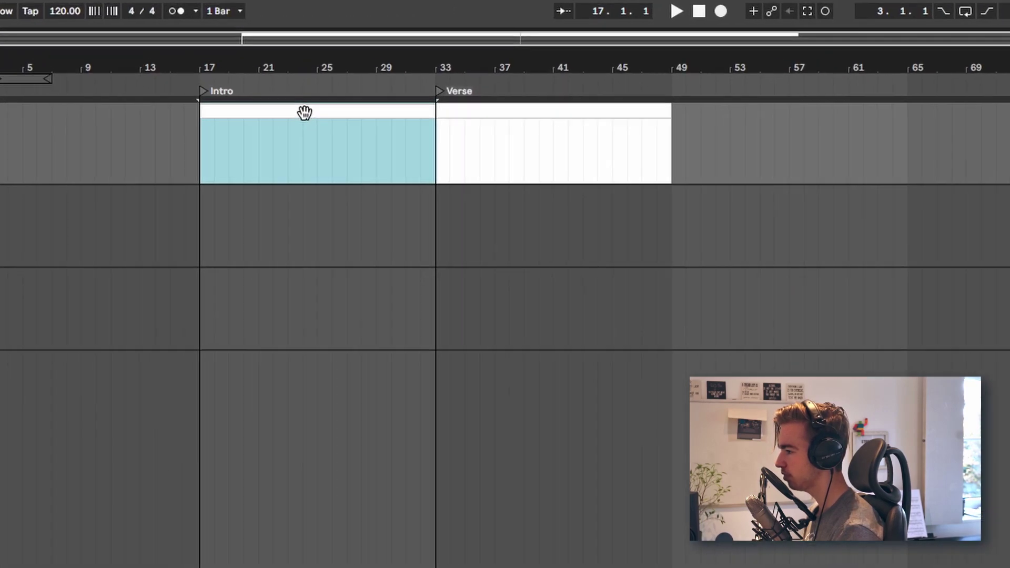
{"action": "key", "text": "ctrl+r"}
{"action": "type", "text": "INTRO"}
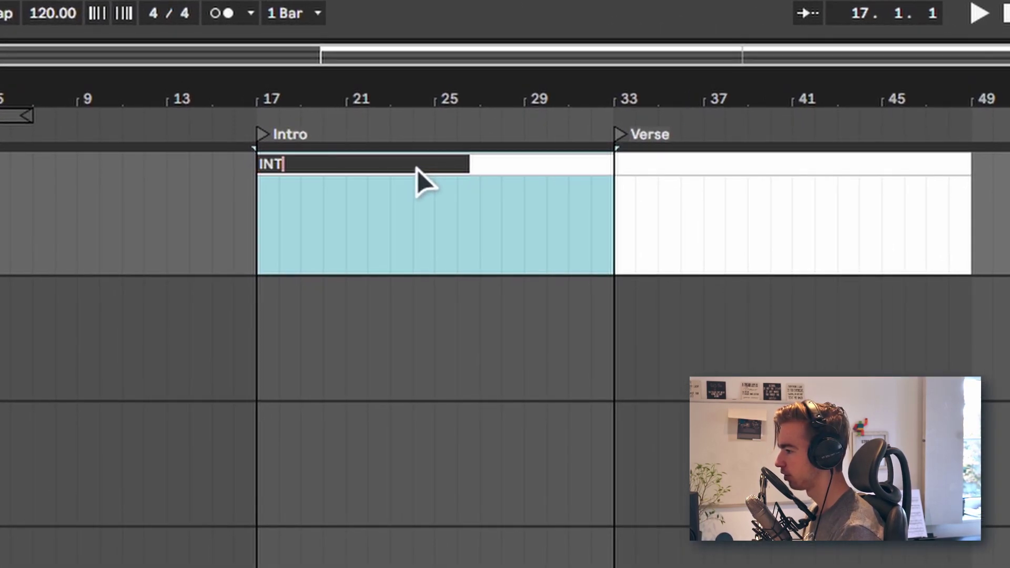
{"action": "key", "text": "Return"}
{"action": "left_click", "coordinate": [784, 162]}
{"action": "key", "text": "ctrl+r"}
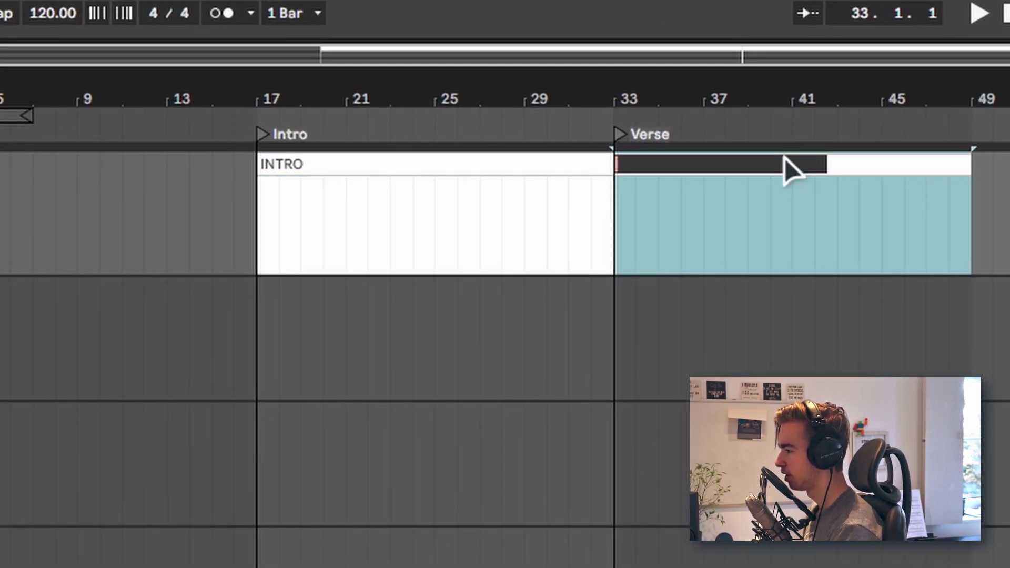
{"action": "type", "text": "verse"}
{"action": "key", "text": "BackSpace"}
{"action": "key", "text": "BackSpace"}
{"action": "key", "text": "BackSpace"}
{"action": "key", "text": "BackSpace"}
{"action": "key", "text": "BackSpace"}
{"action": "type", "text": "V"}
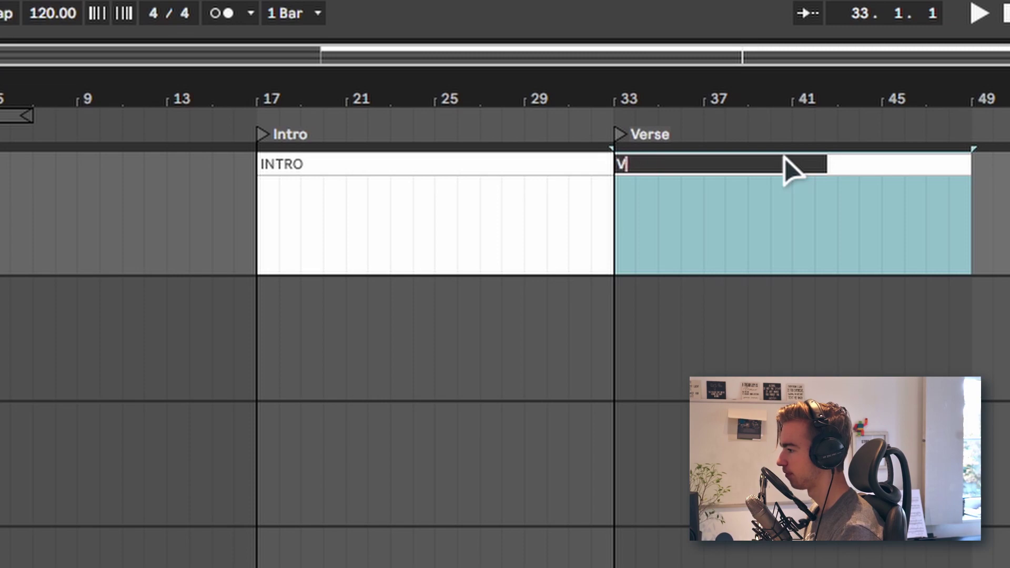
{"action": "type", "text": "ERSE"}
{"action": "key", "text": "Return"}
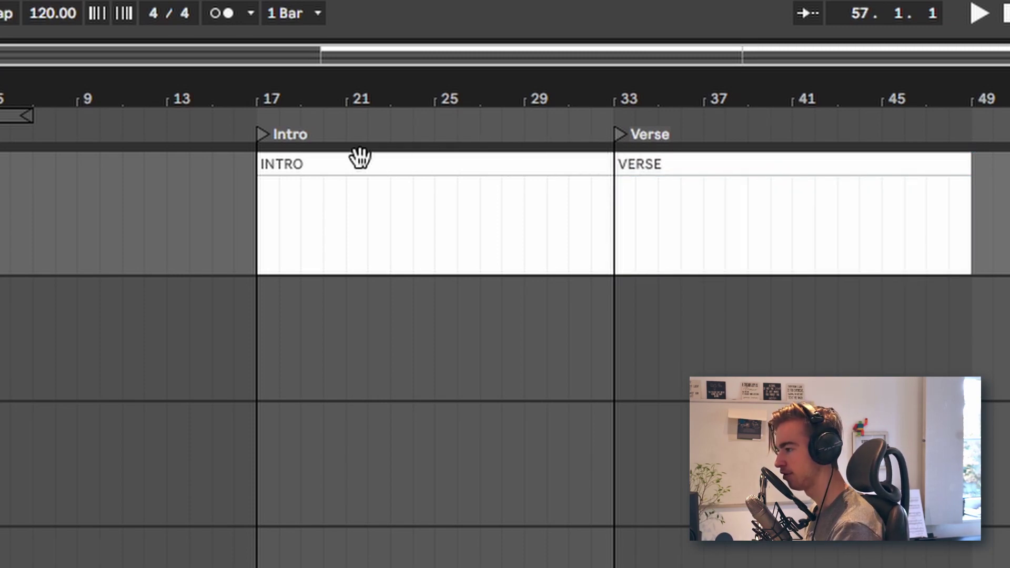
Step: Colour the INTRO clip yellow and the VERSE clip green
{"action": "right_click", "coordinate": [327, 172]}
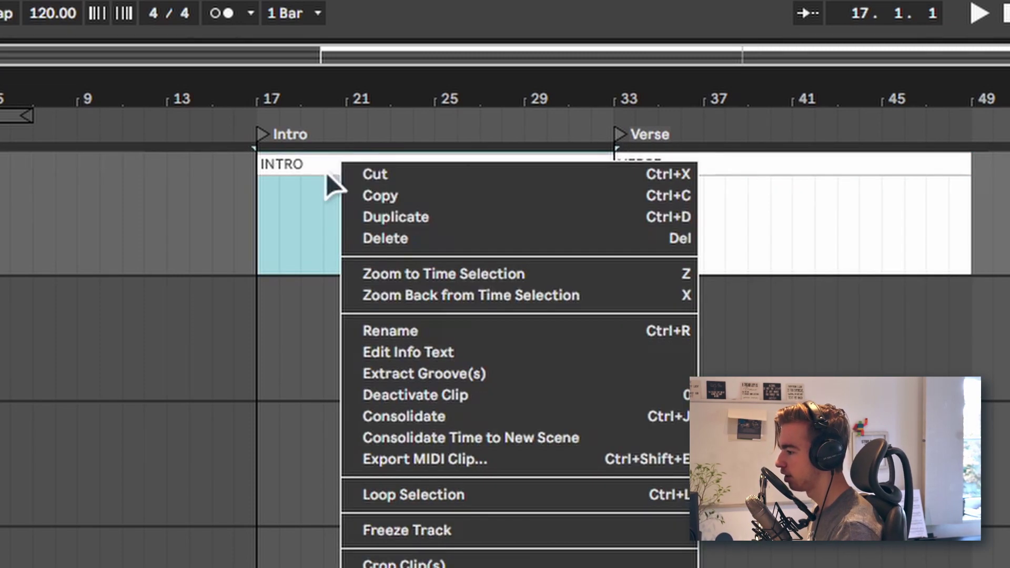
{"action": "left_click", "coordinate": [500, 540]}
{"action": "right_click", "coordinate": [714, 159]}
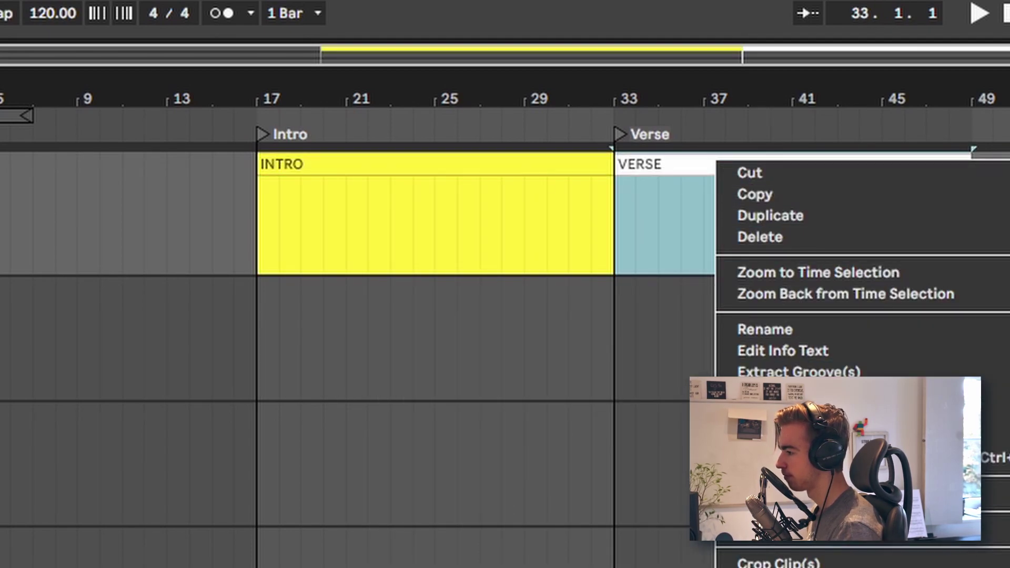
{"action": "left_click", "coordinate": [771, 337]}
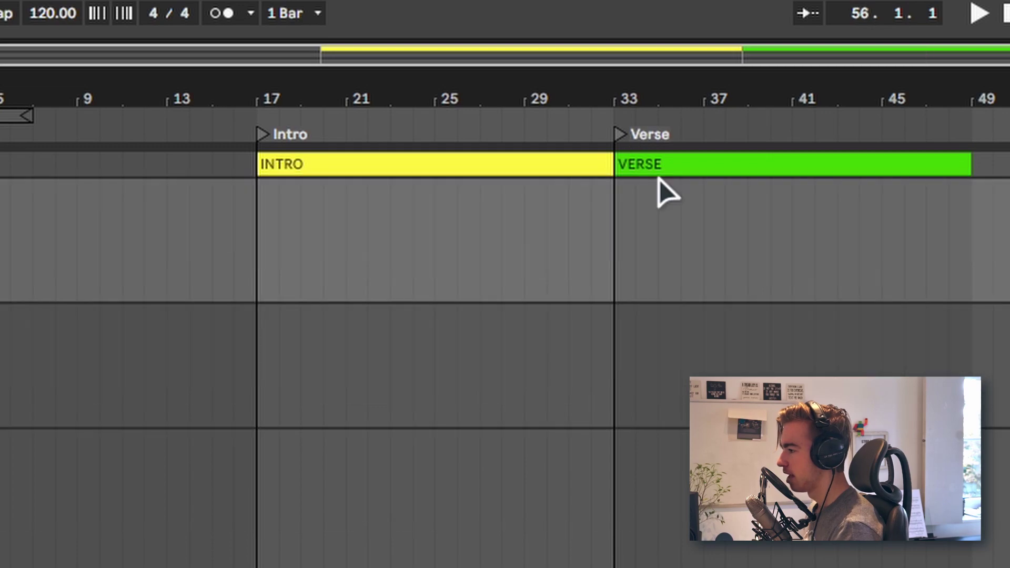